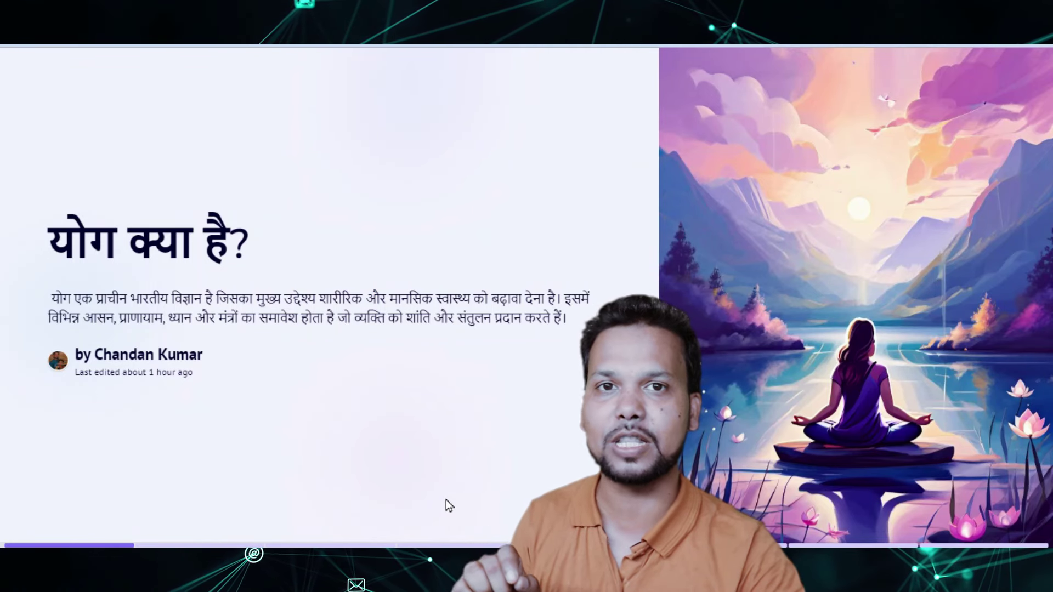
Page through the Hindi yoga deck from योग के लाभ past the clothing and equipment slide.
key("Right")
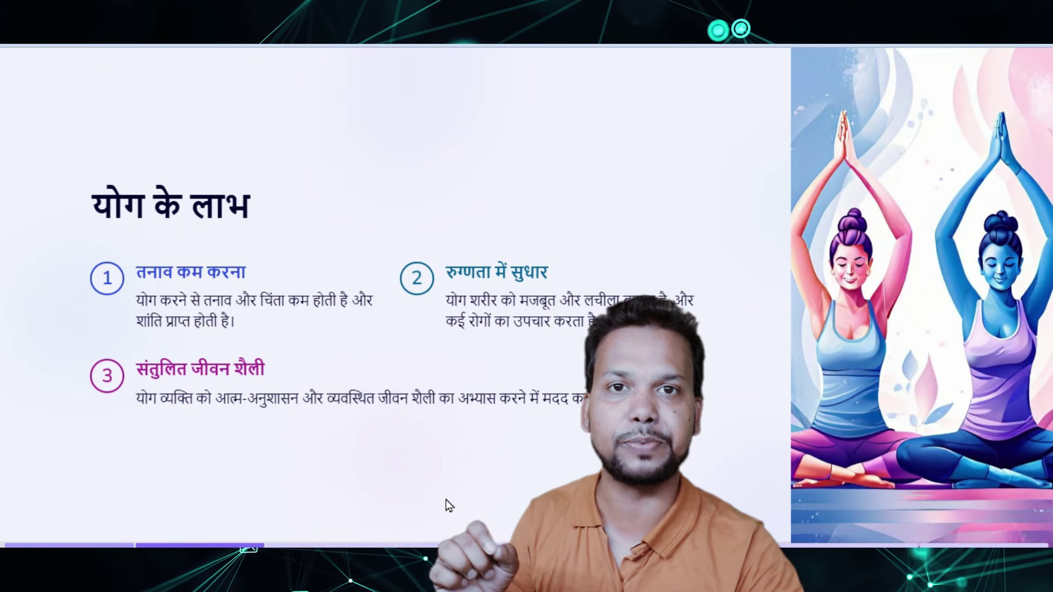
key("Right")
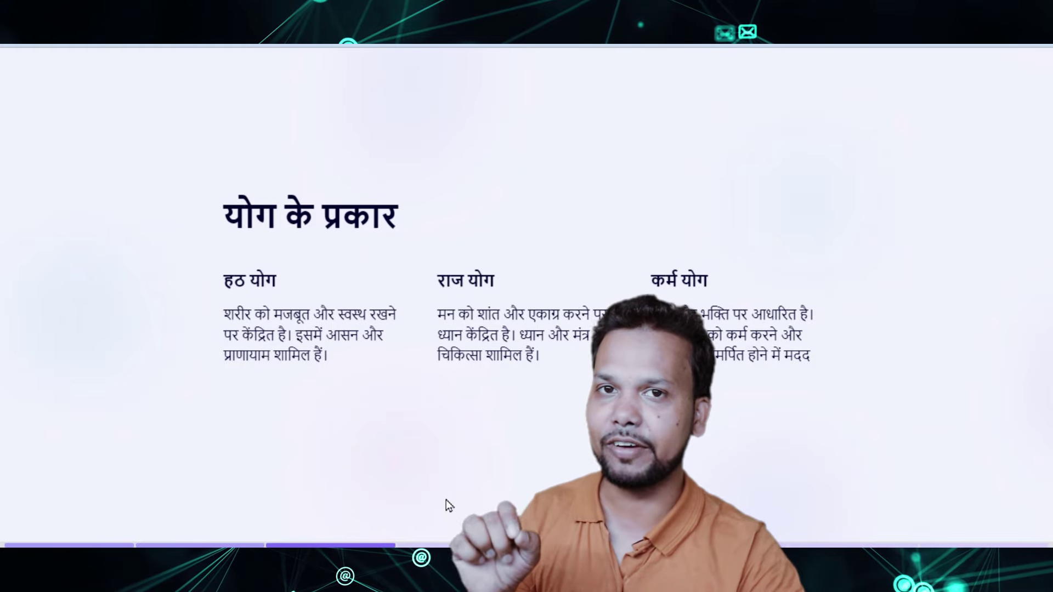
key("Right")
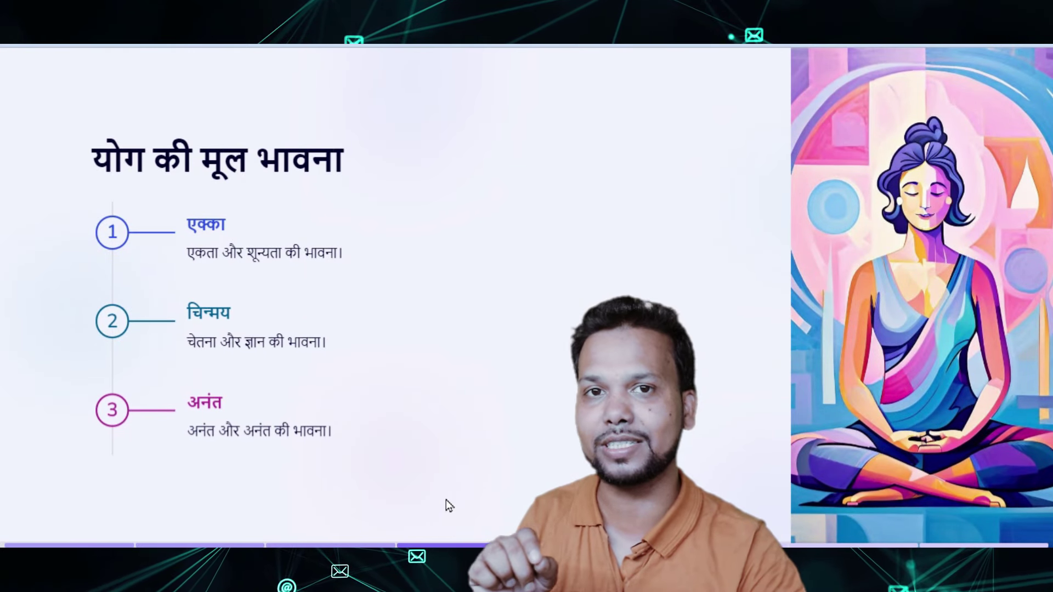
key("Right")
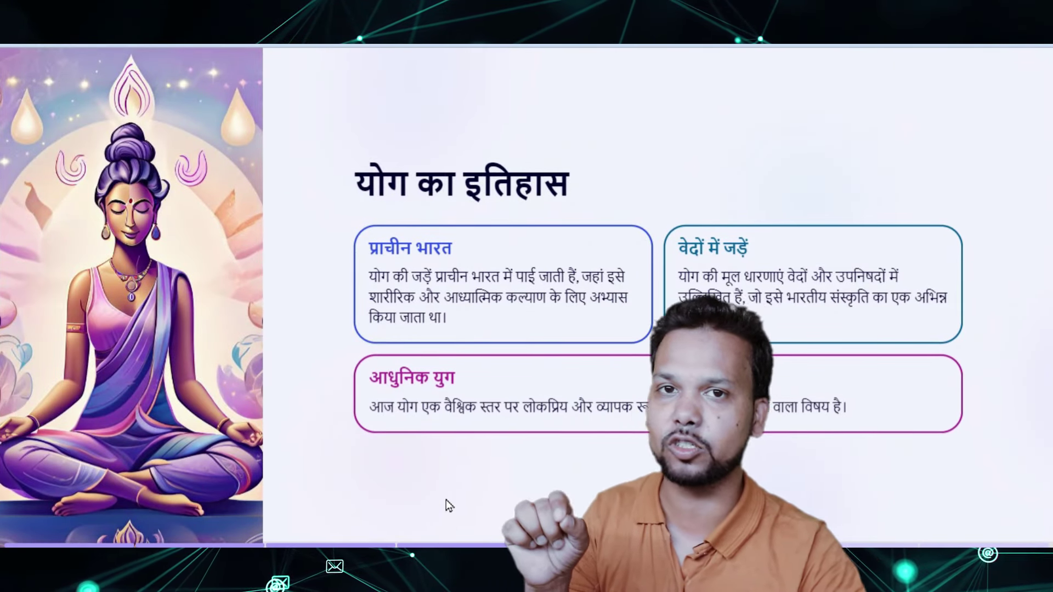
key("Right")
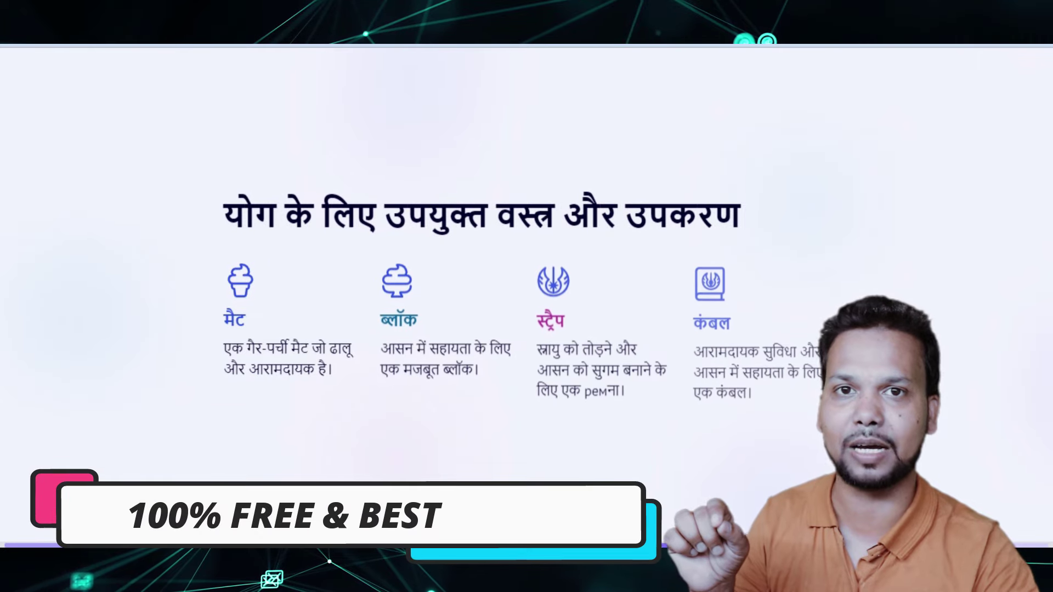
key("Right")
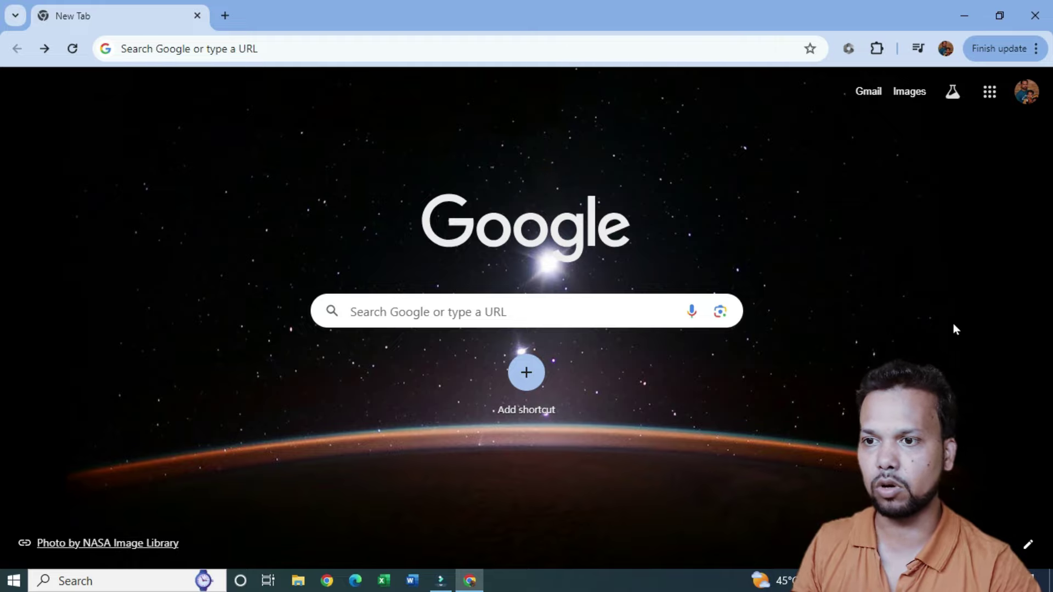
Go to gamma.app by entering it in the Google search box.
left_click(426, 308)
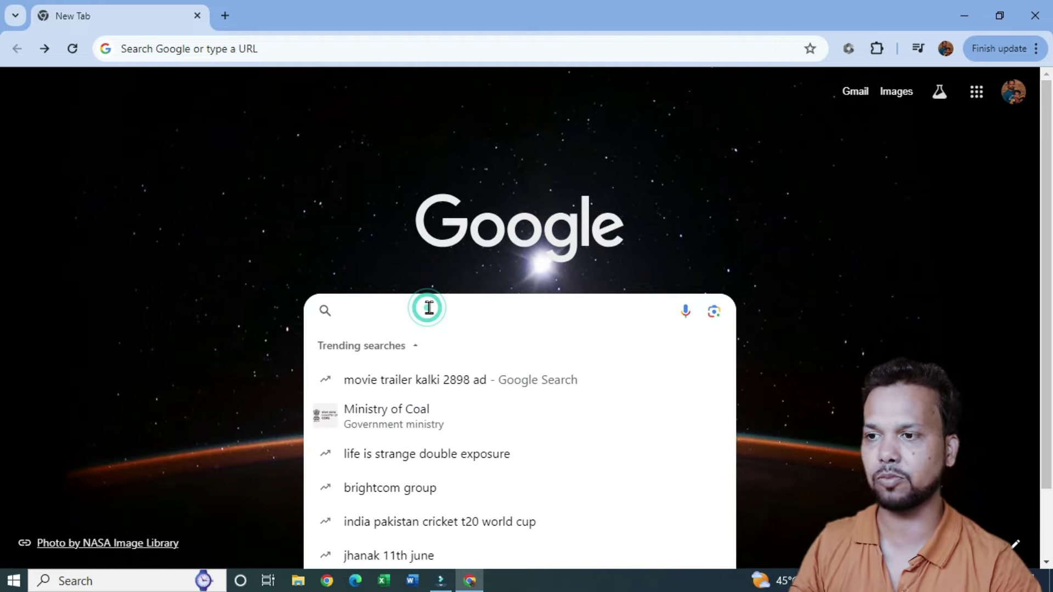
type("gamm")
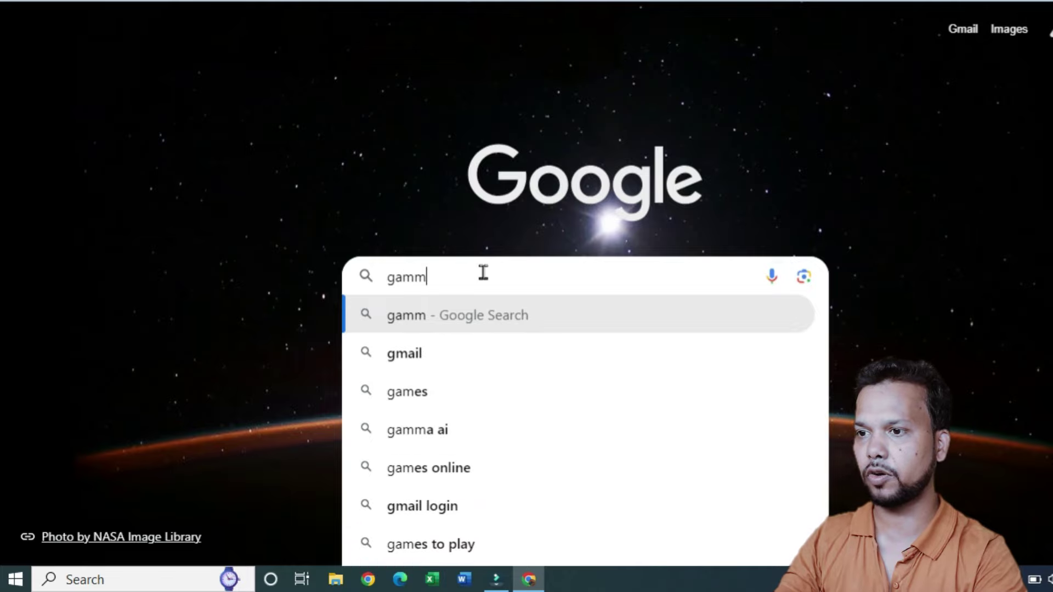
type("a.app")
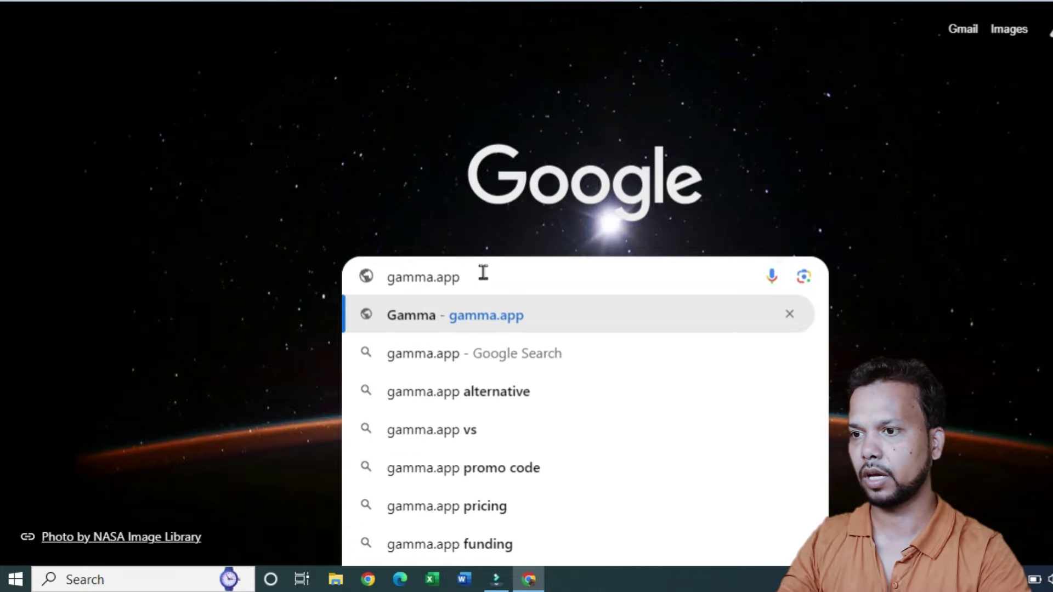
key("Return")
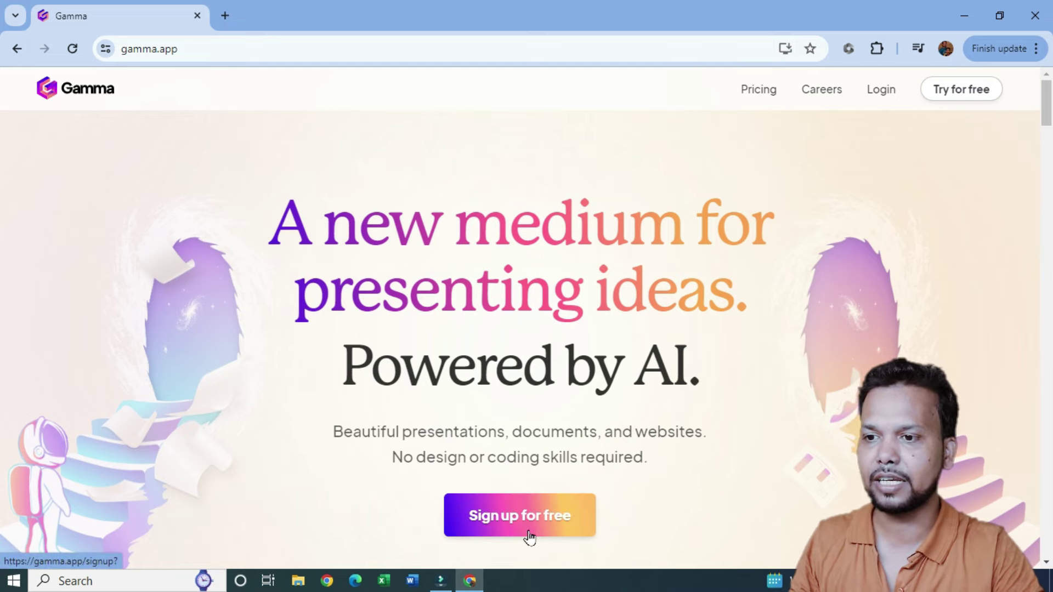
Sign up for a free Gamma account.
left_click(569, 524)
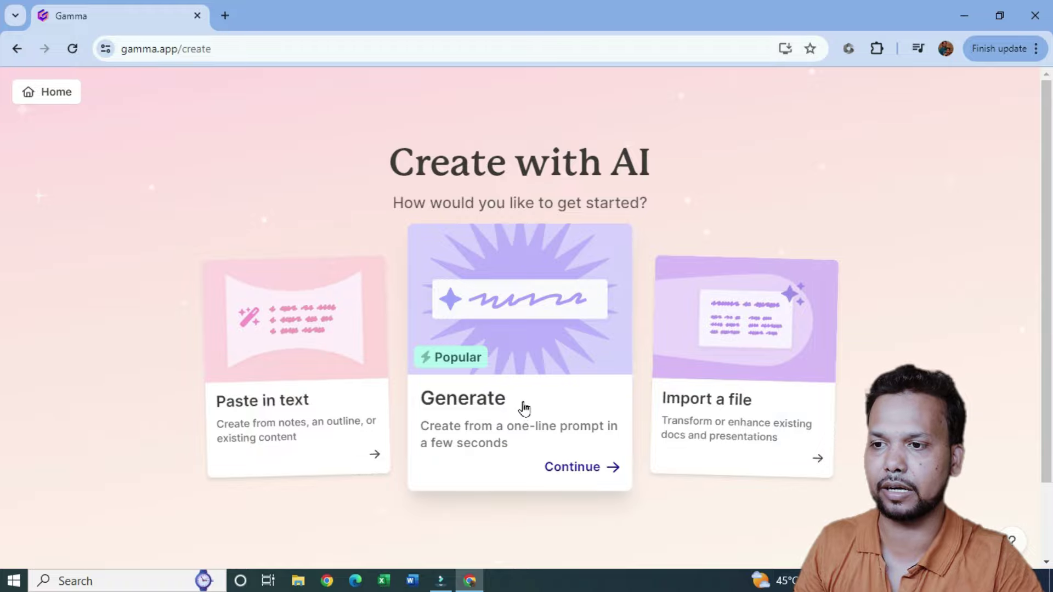
Choose the Generate-from-prompt option and set the output language to हिन्दी (Hindi).
left_click(541, 409)
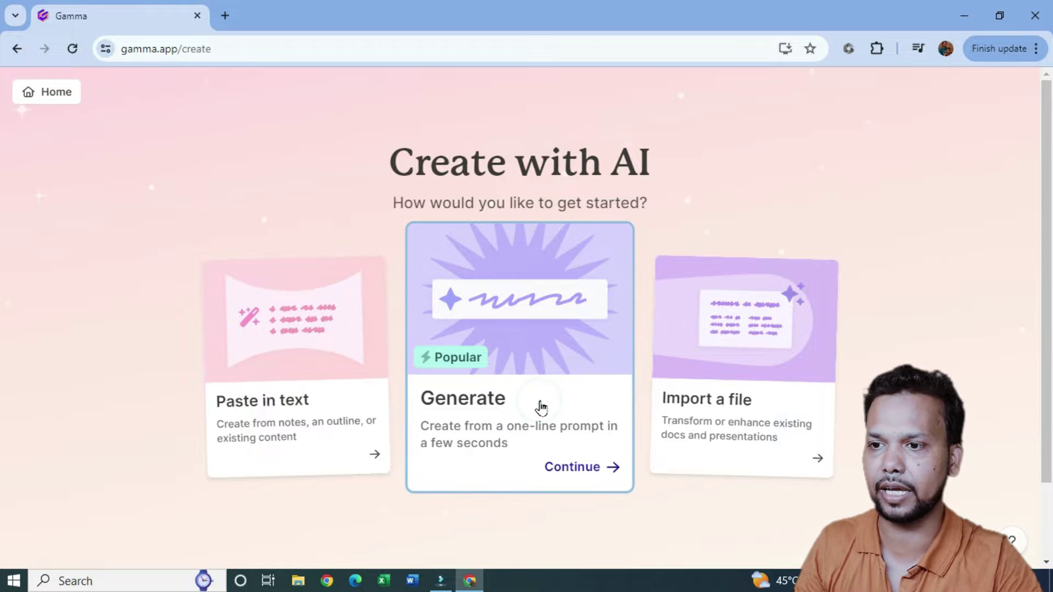
left_click(573, 475)
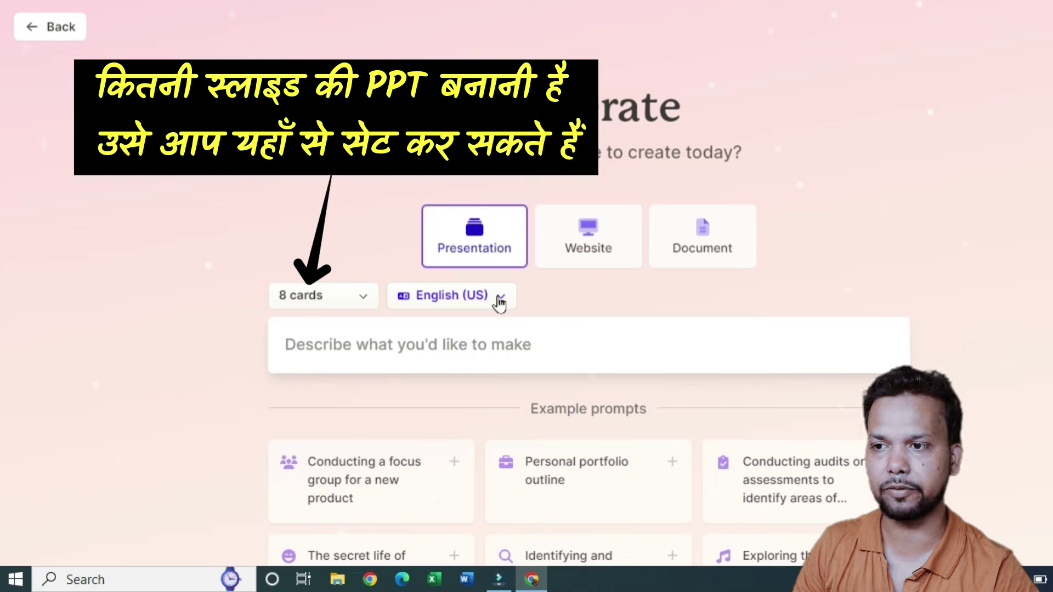
left_click(499, 297)
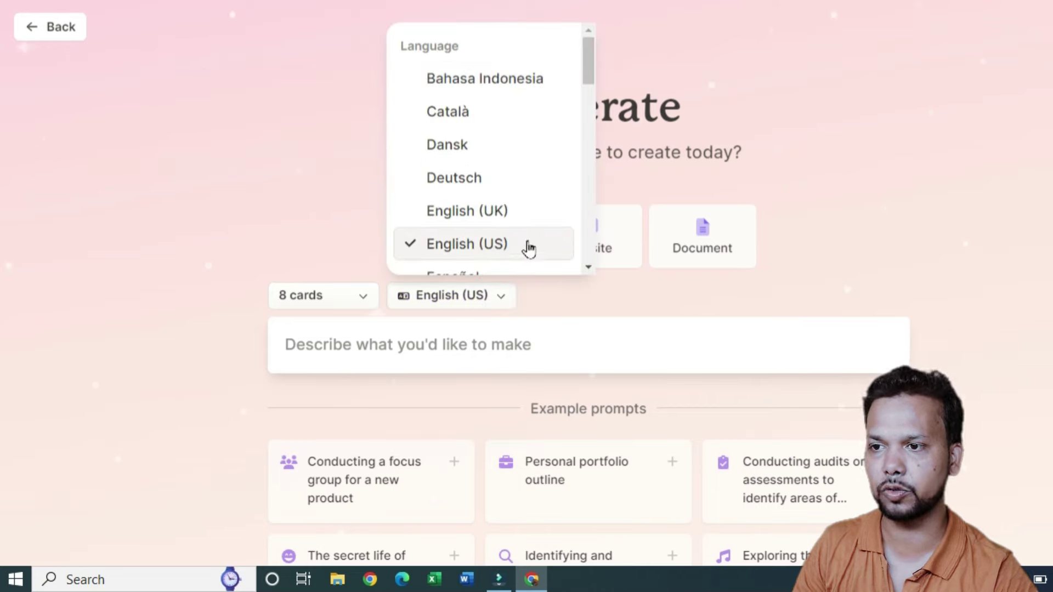
scroll(529, 248, "down", 1)
scroll(528, 247, "down", 2)
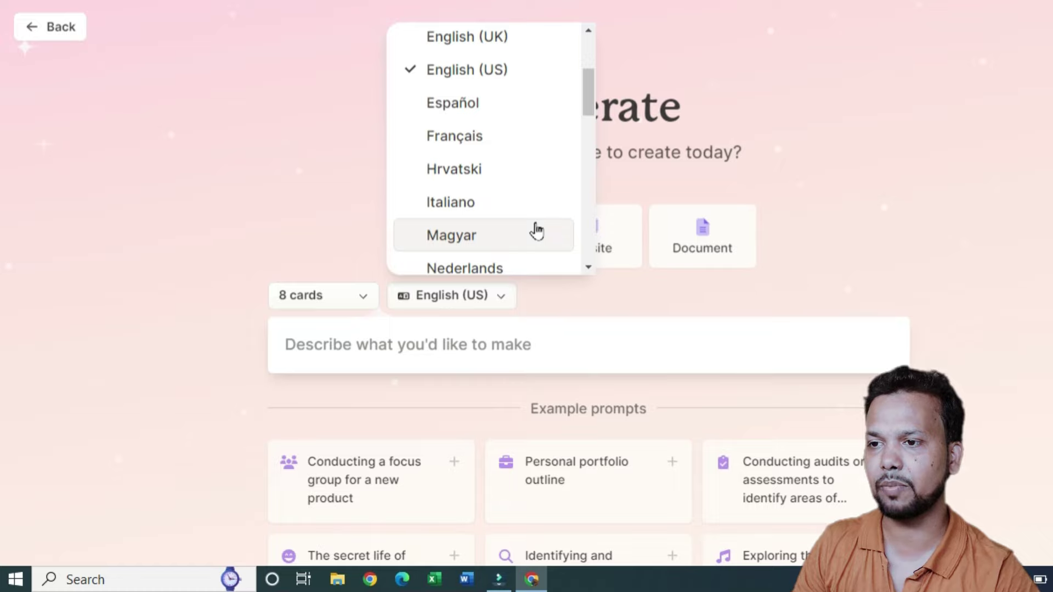
scroll(537, 230, "down", 2)
scroll(513, 225, "down", 3)
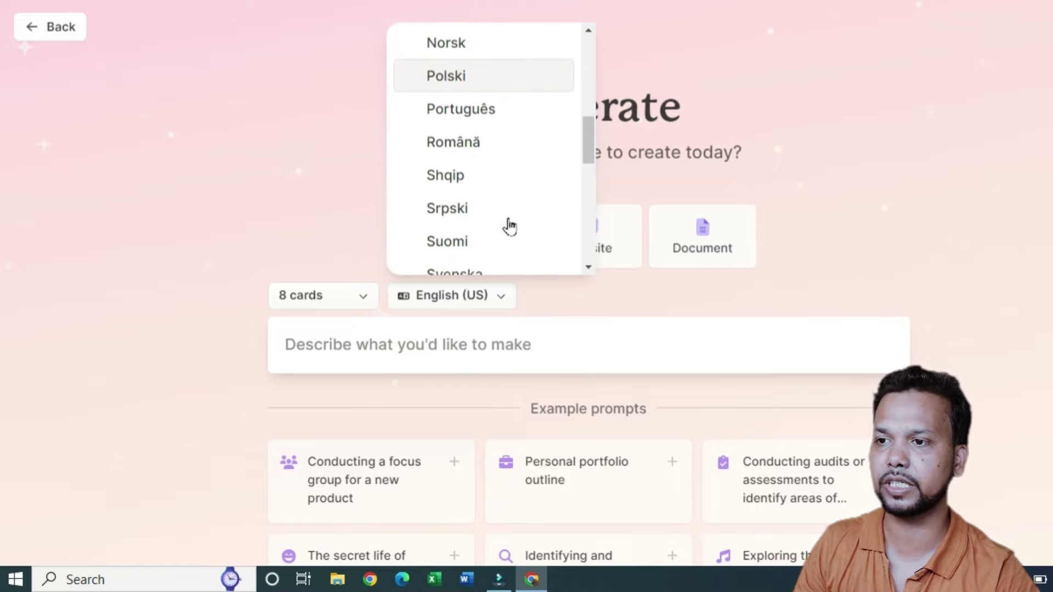
scroll(510, 226, "down", 3)
scroll(510, 226, "down", 3)
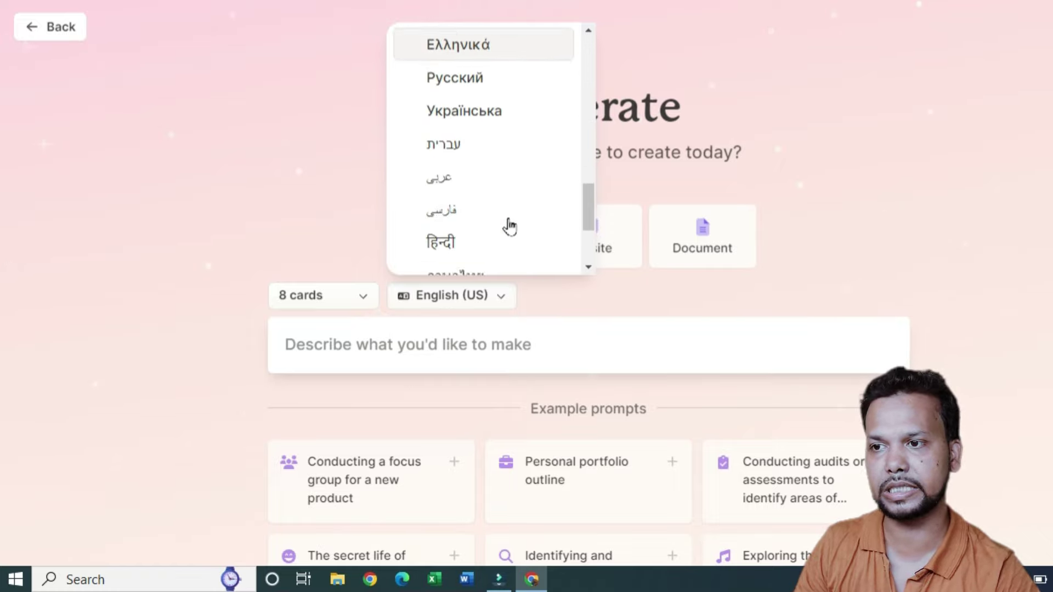
scroll(511, 226, "down", 1)
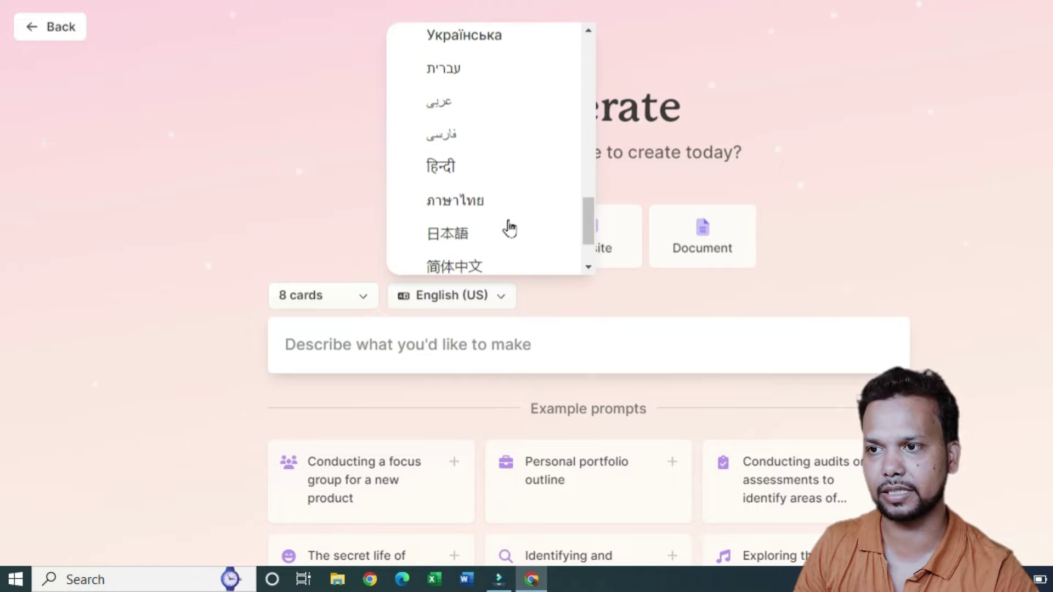
left_click(499, 170)
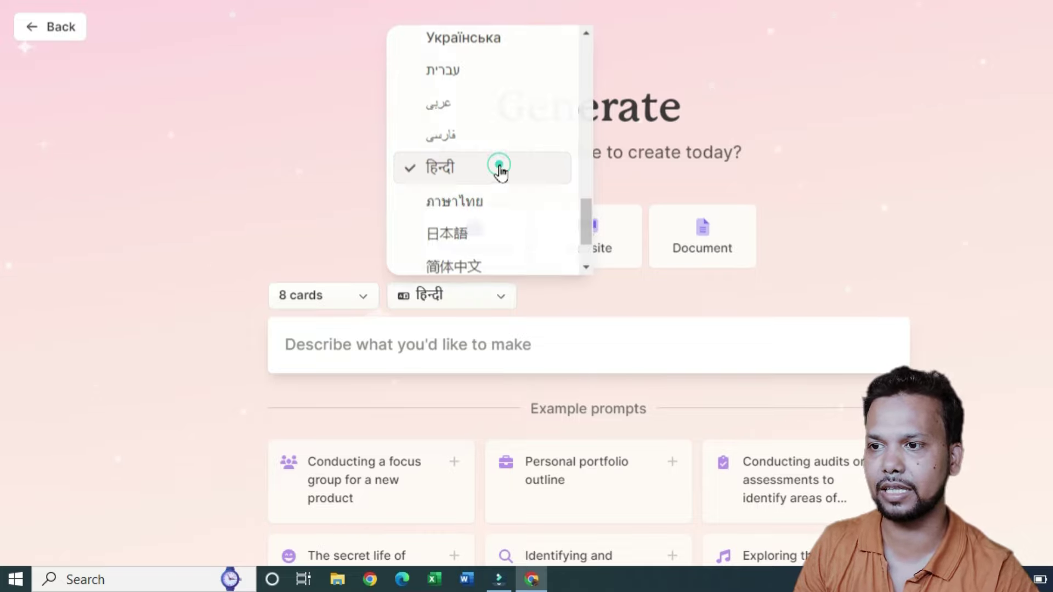
left_click(392, 353)
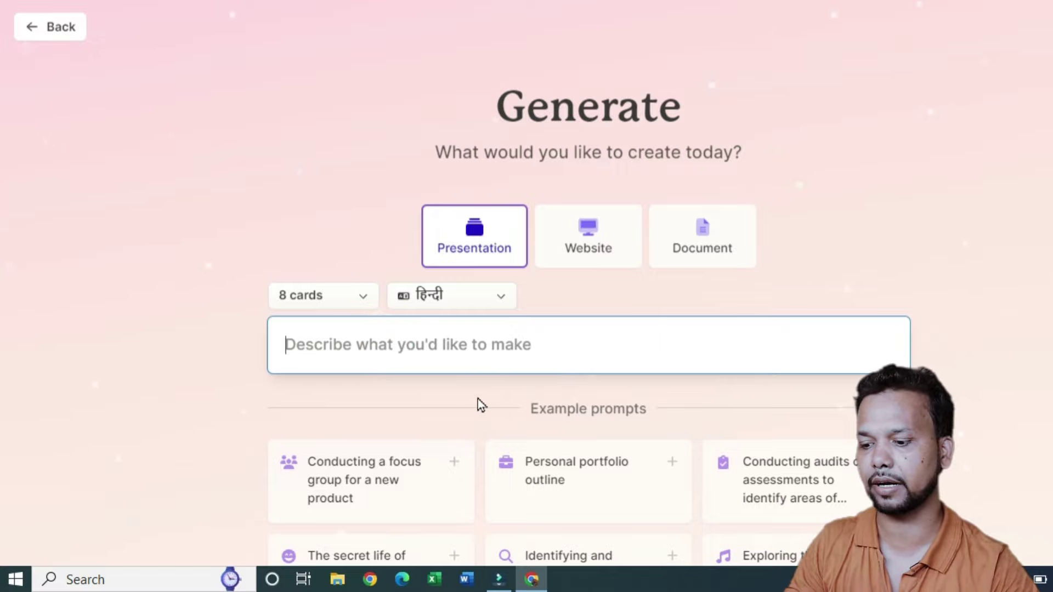
Generate an 8-card Hindi outline from the prompt 'yoga'.
type("yoga")
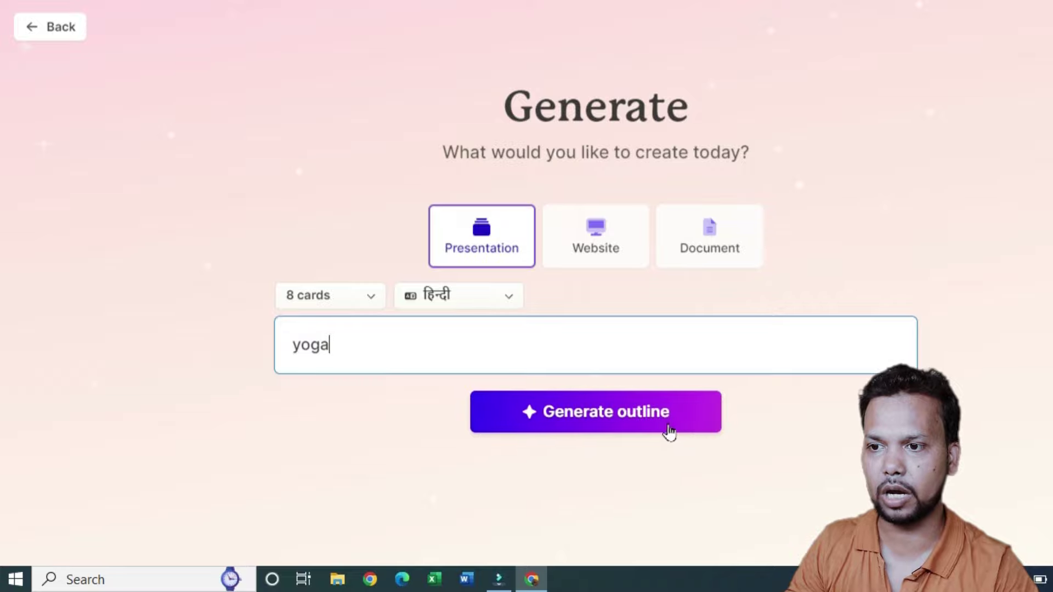
left_click(692, 421)
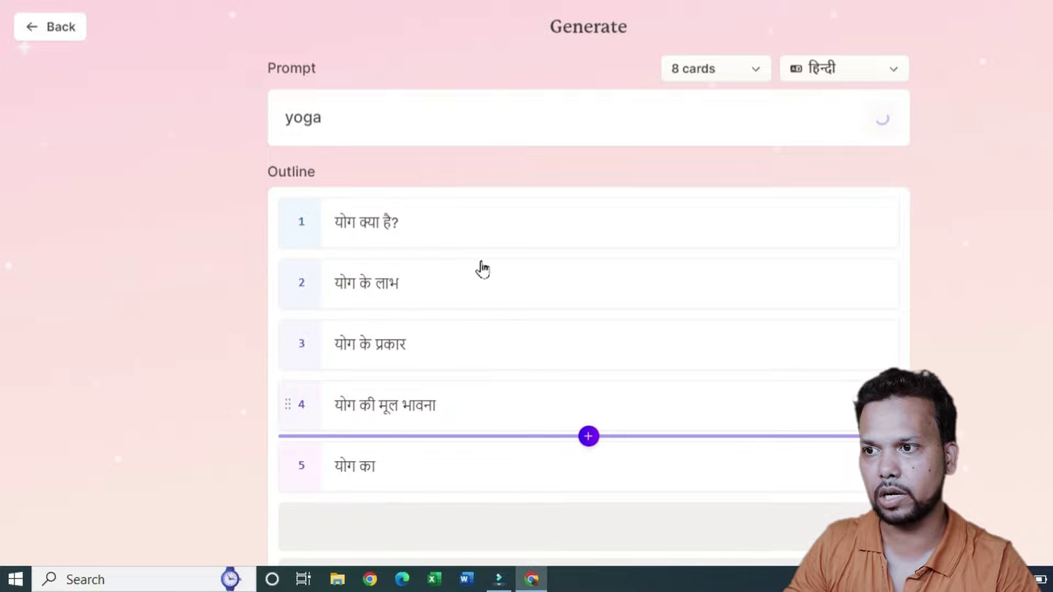
left_click(459, 224)
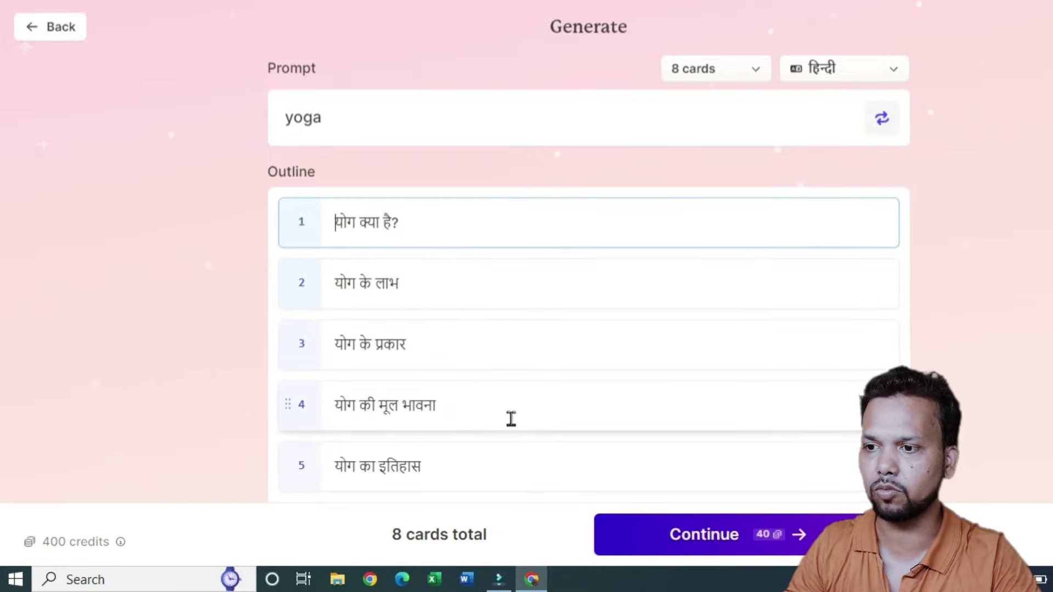
Set the image source to AI images (Playground 2.5) and continue to the theme preview.
scroll(510, 419, "down", 3)
scroll(513, 422, "down", 2)
scroll(607, 291, "down", 6)
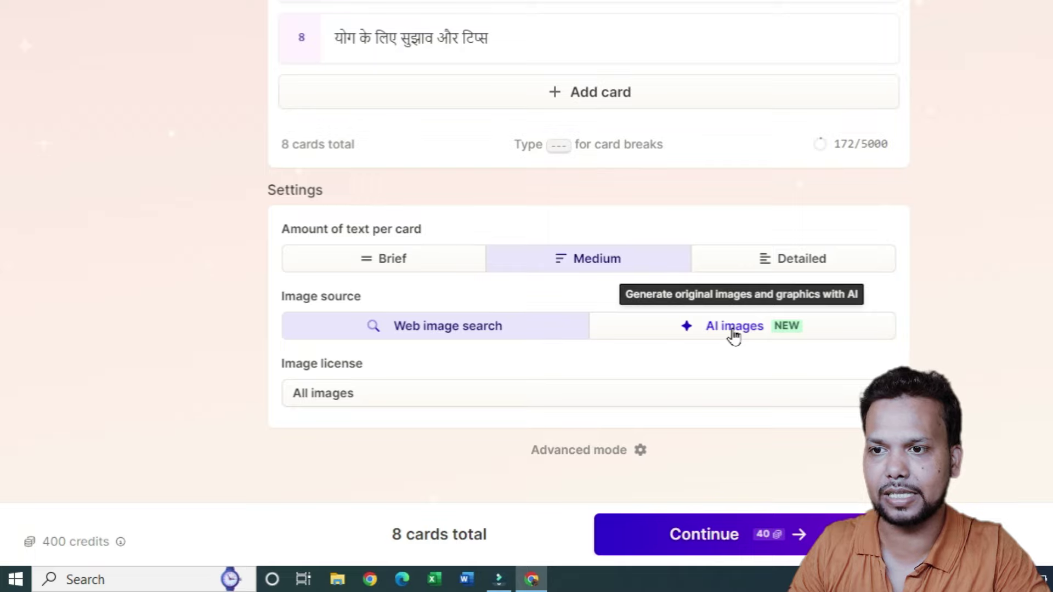
left_click(731, 332)
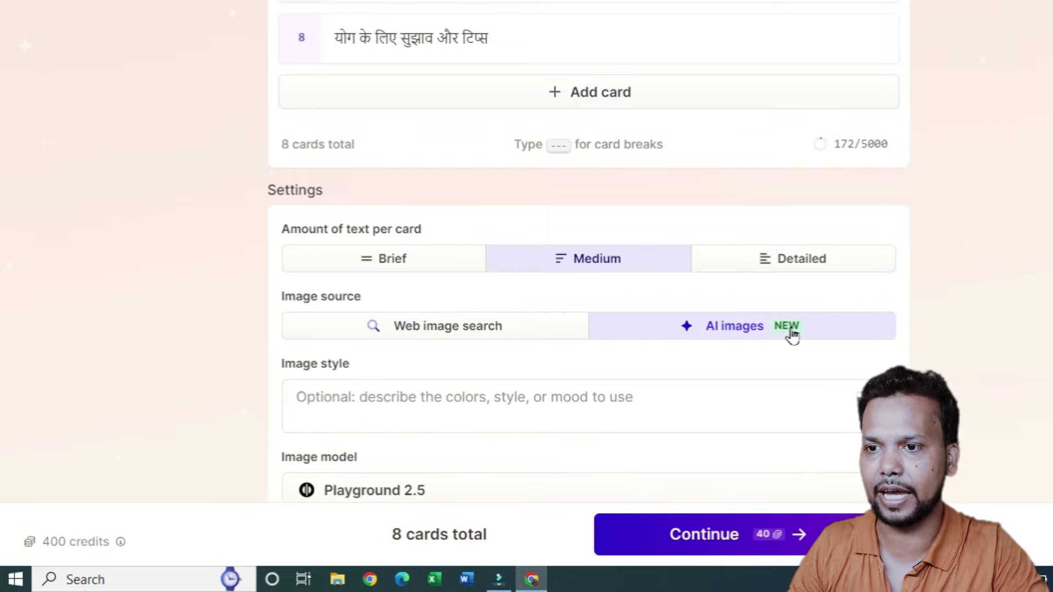
scroll(699, 390, "down", 2)
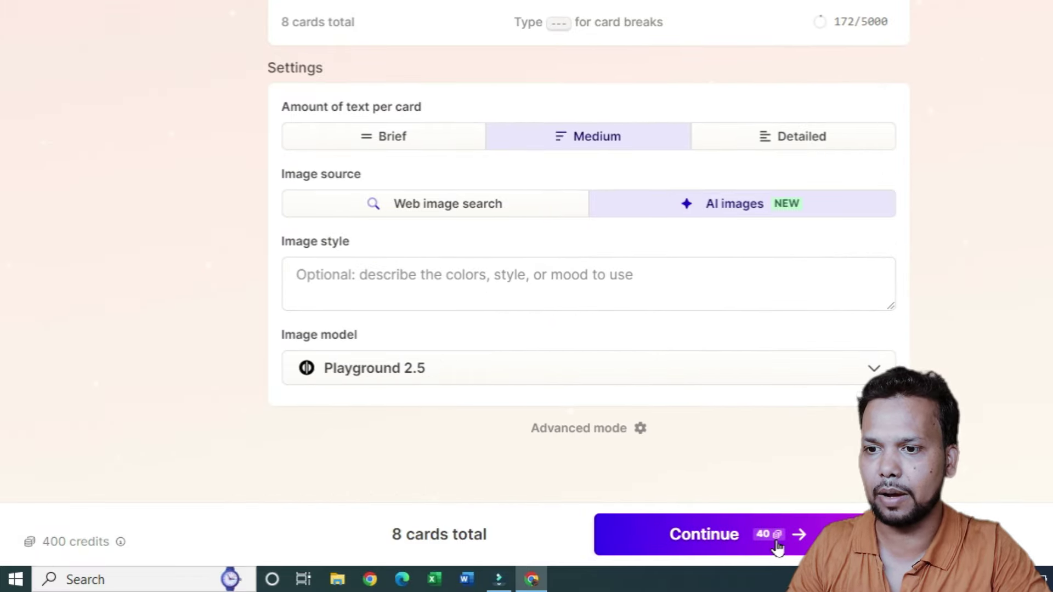
left_click(689, 542)
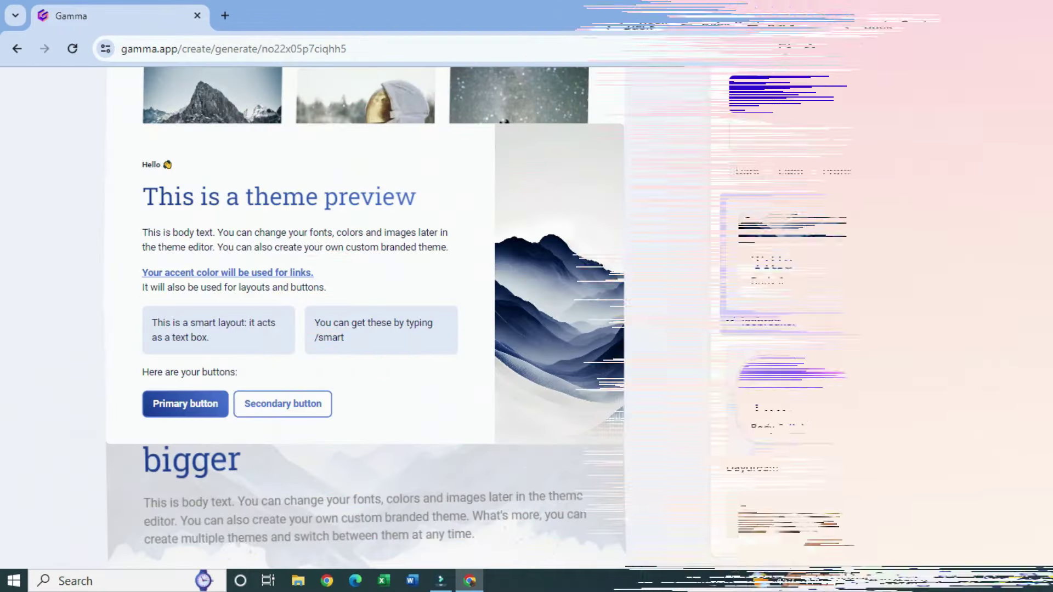
Pick the Daydream theme and generate the deck, ending with the योग के लिए सुझाव और टिप्स table.
scroll(917, 333, "down", 2)
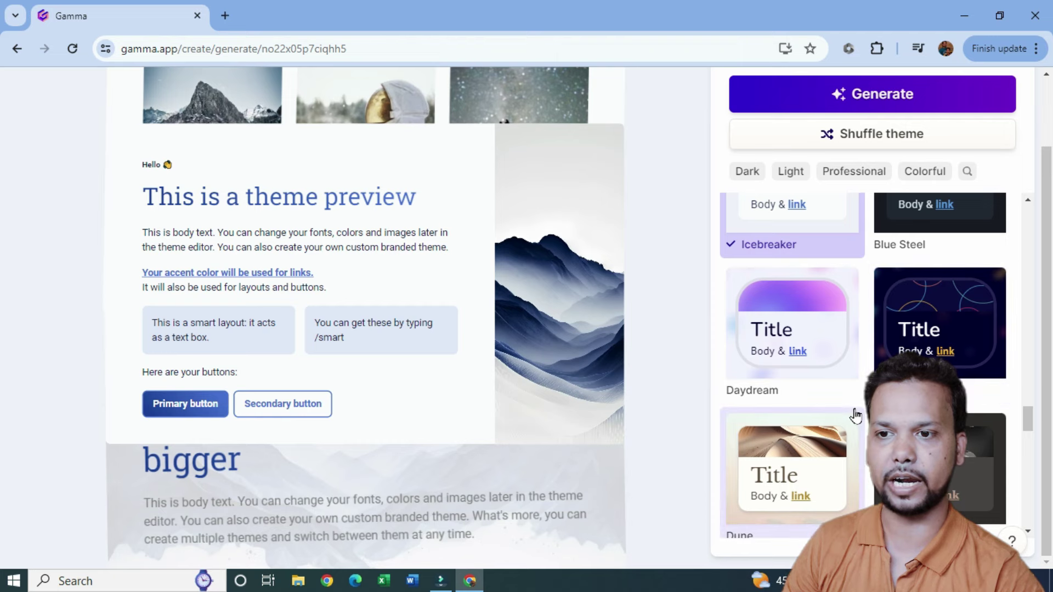
scroll(825, 371, "down", 2)
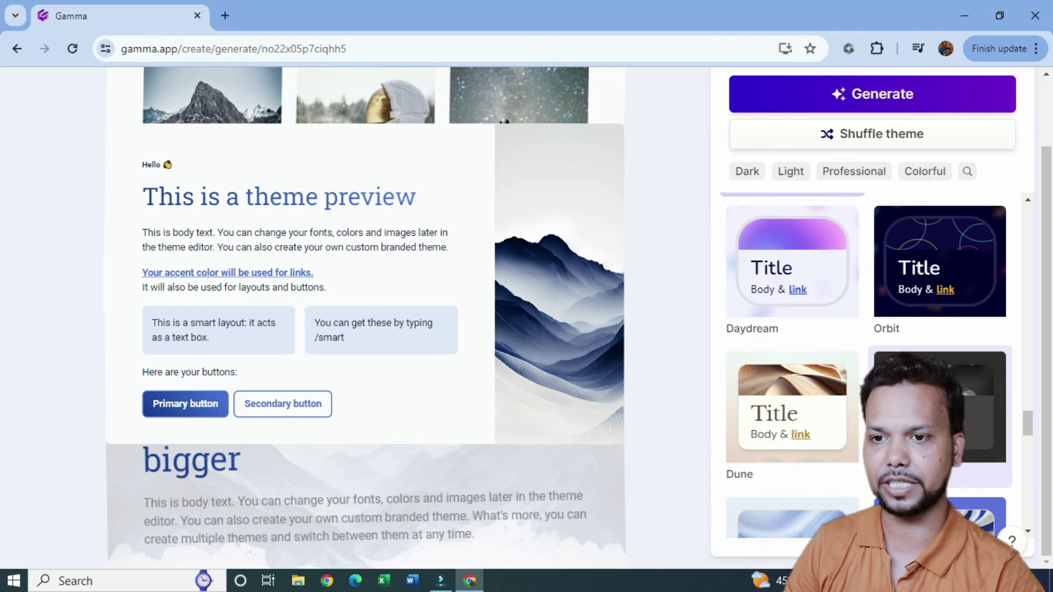
scroll(825, 370, "down", 2)
scroll(837, 380, "up", 4)
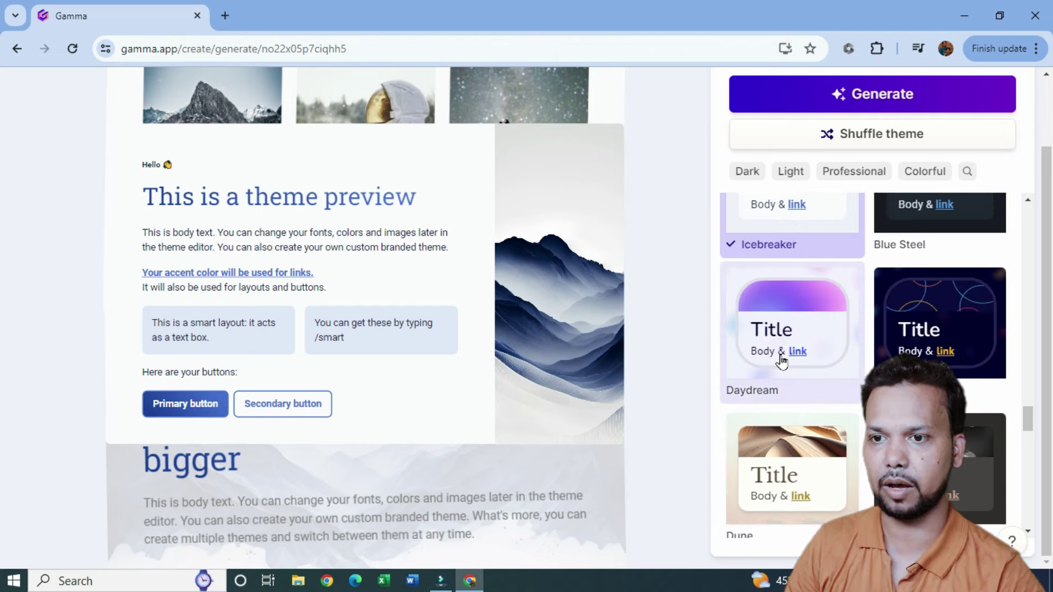
left_click(803, 328)
left_click(872, 94)
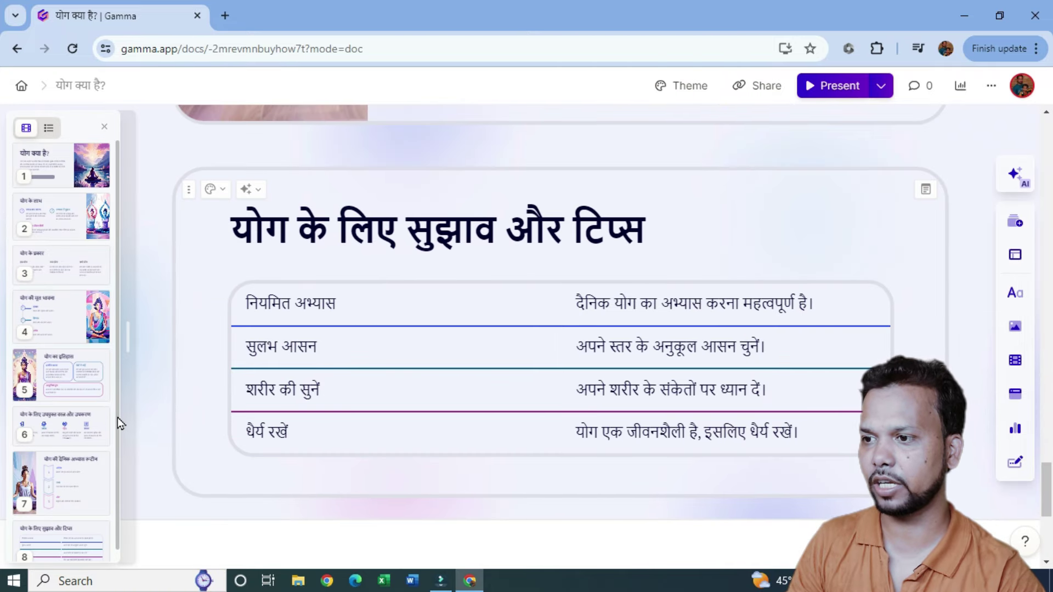
Review cards 8 down to 2 from the sidebar, then return to the योग क्या है? title card.
left_click_drag(118, 417, 107, 496)
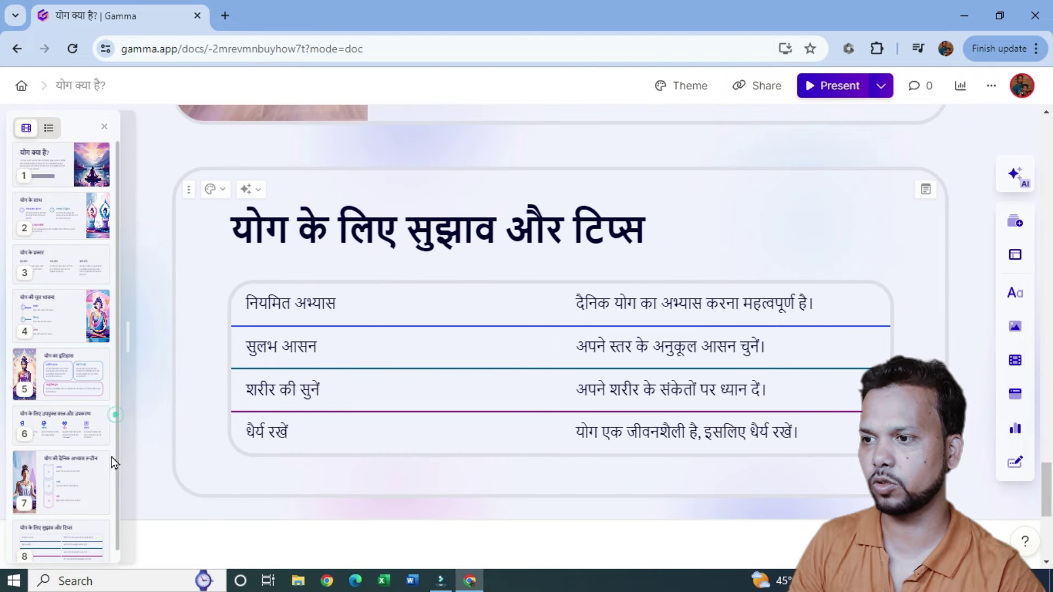
left_click(67, 532)
left_click(70, 486)
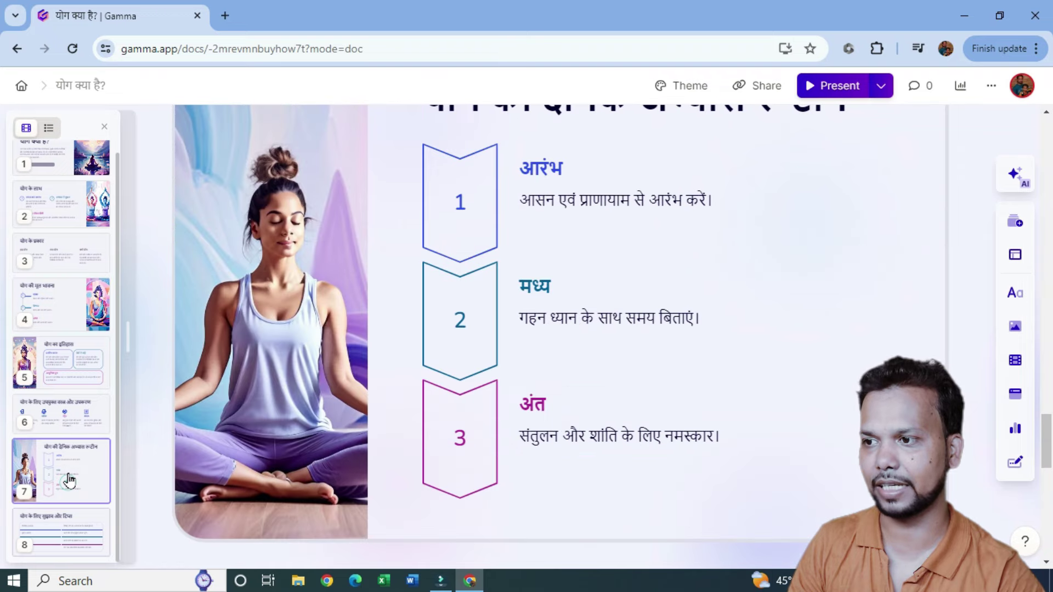
left_click(77, 423)
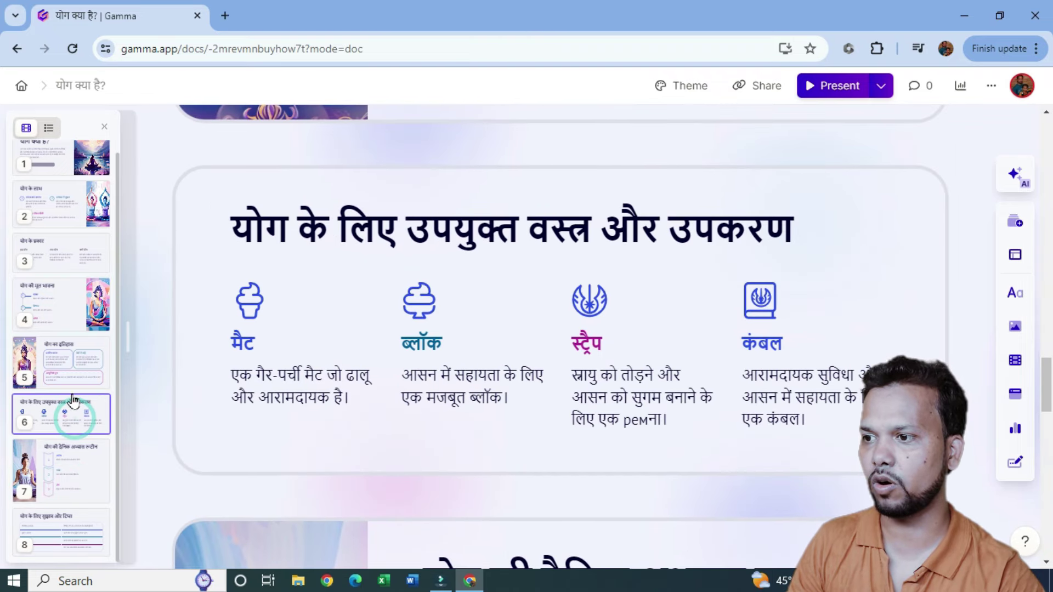
left_click(65, 368)
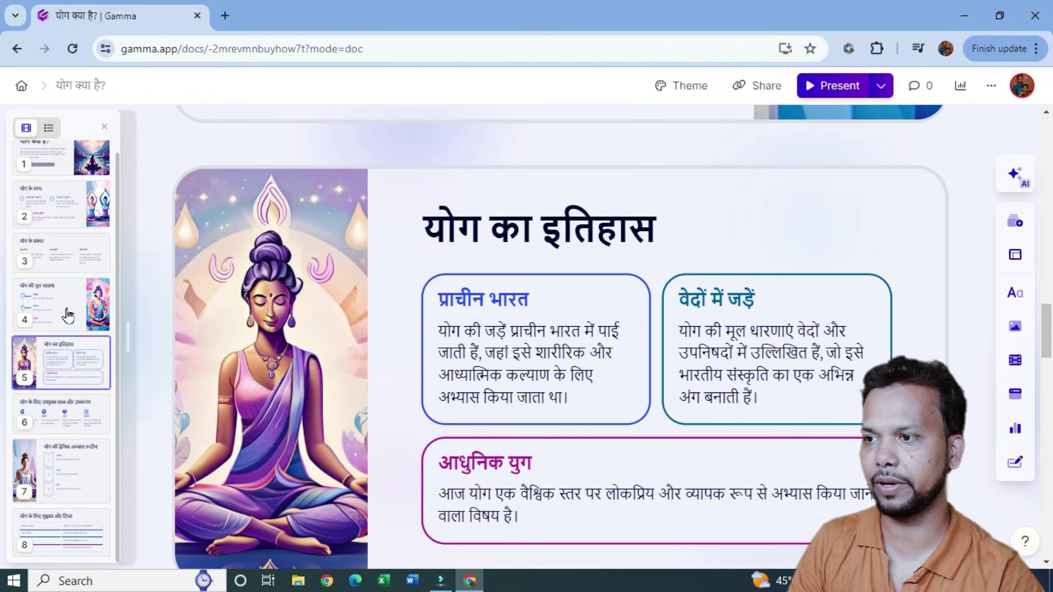
left_click(66, 301)
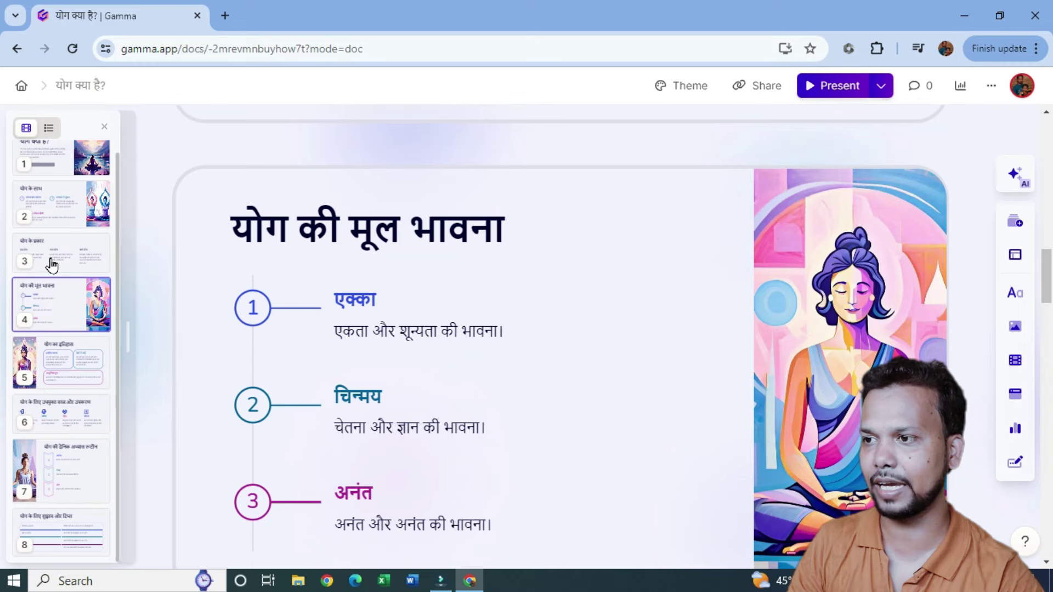
left_click(50, 259)
left_click(64, 204)
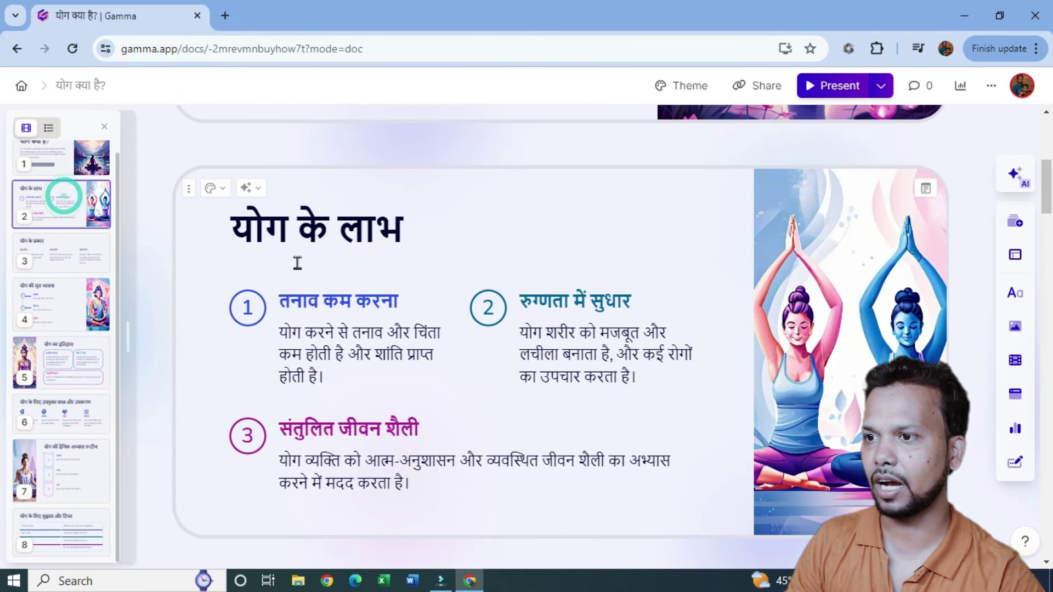
left_click(301, 236)
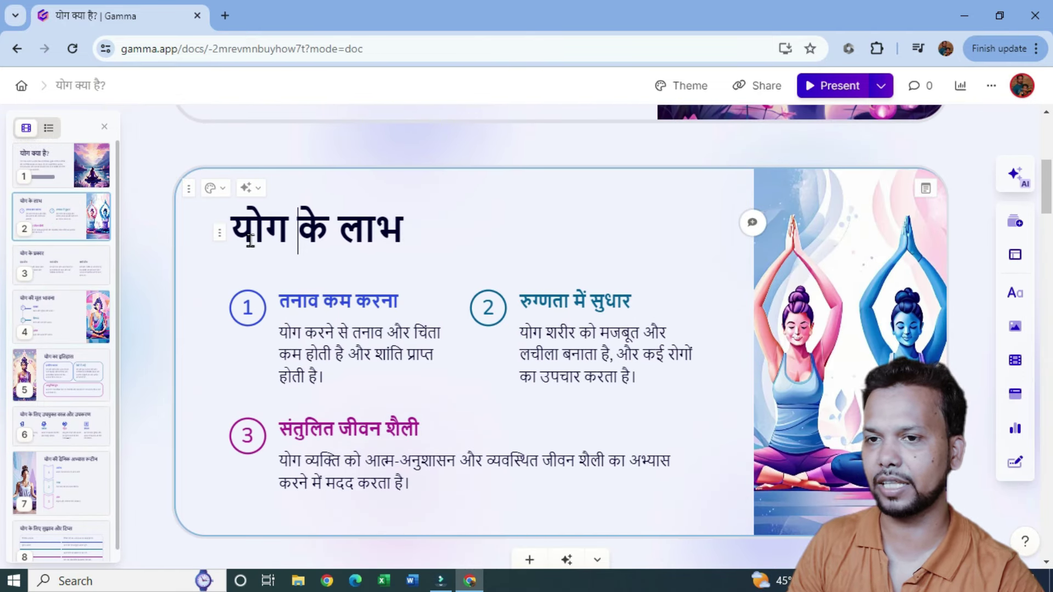
left_click(62, 159)
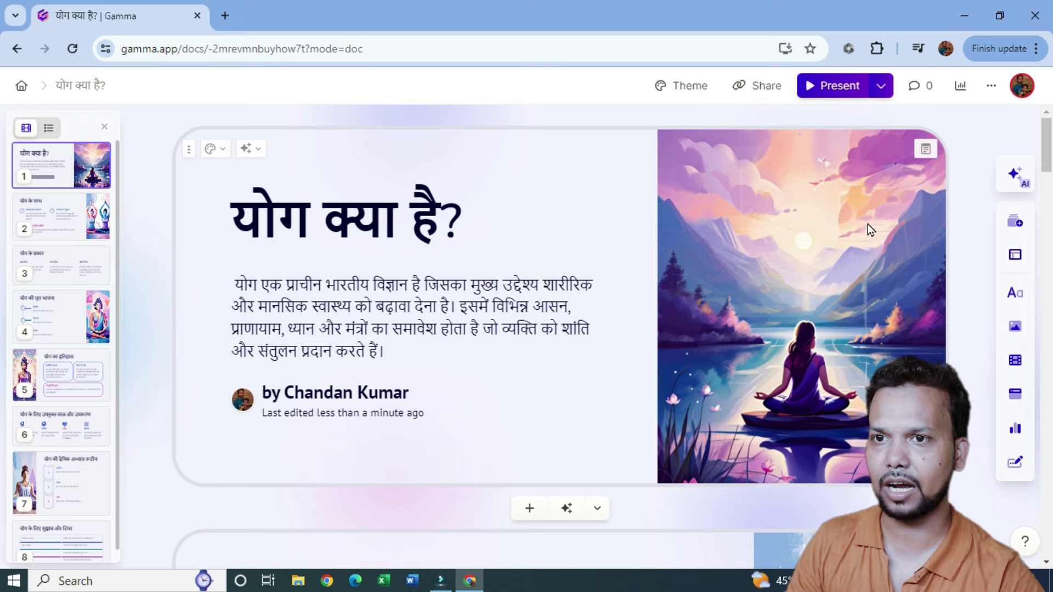
mouse_move(400, 222)
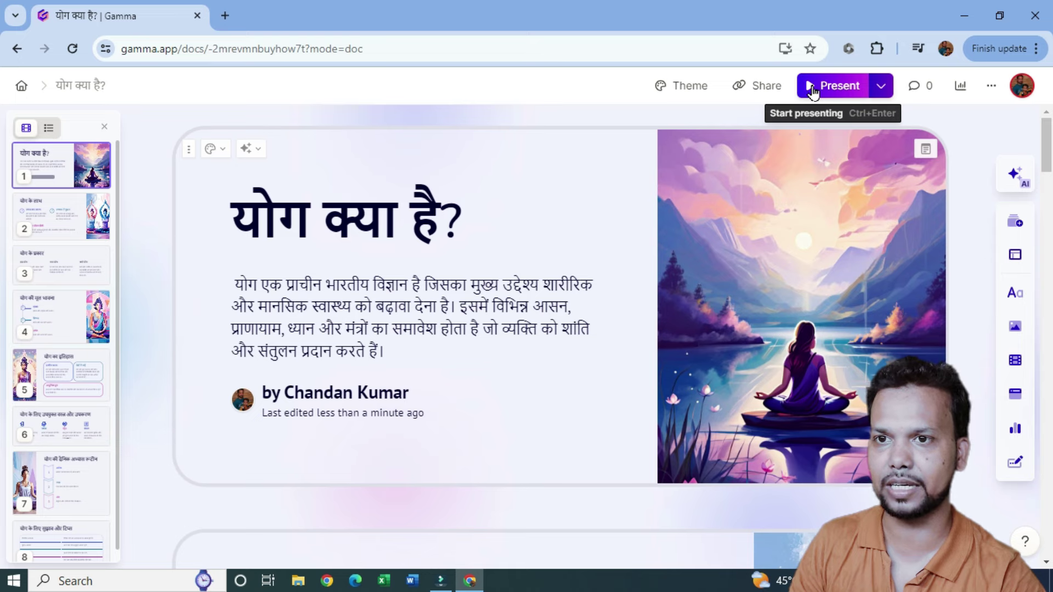
mouse_move(412, 305)
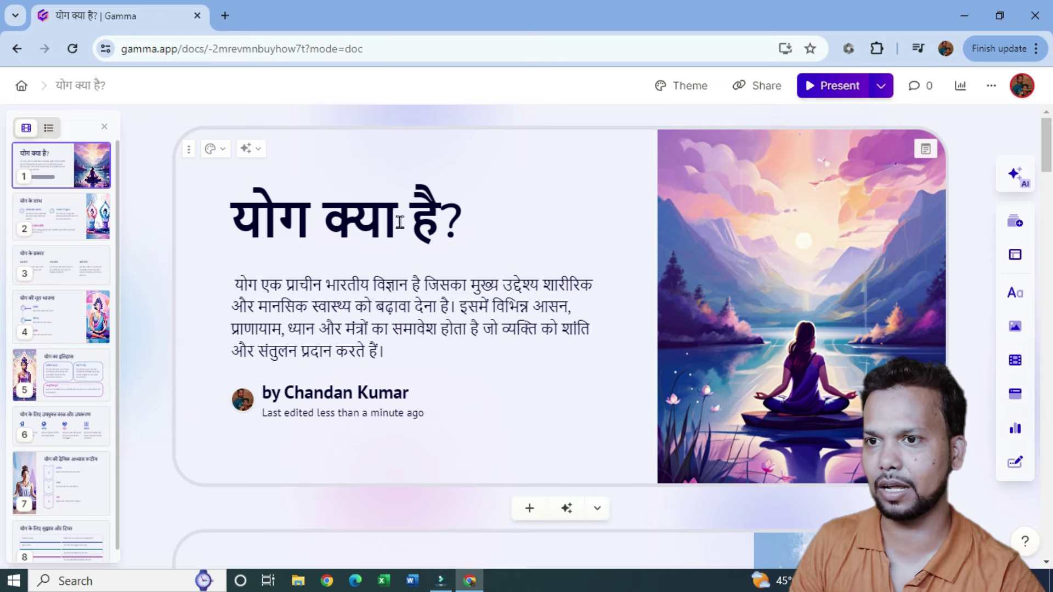
Export the deck to PowerPoint and confirm 2mrevmnbuyhow7t.pptx (7.5 MB) finished downloading.
left_click(768, 86)
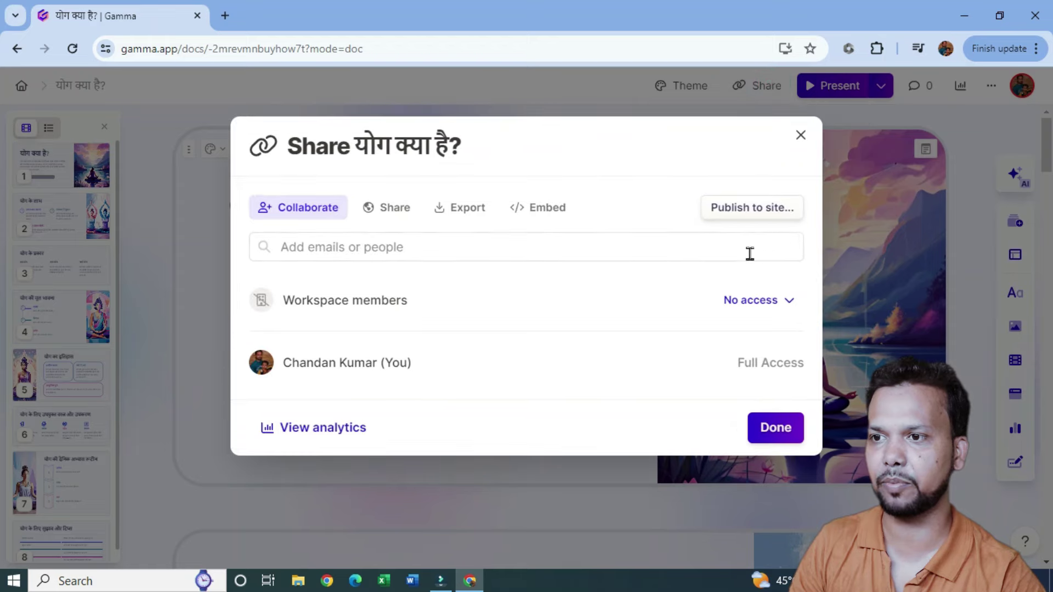
left_click(467, 208)
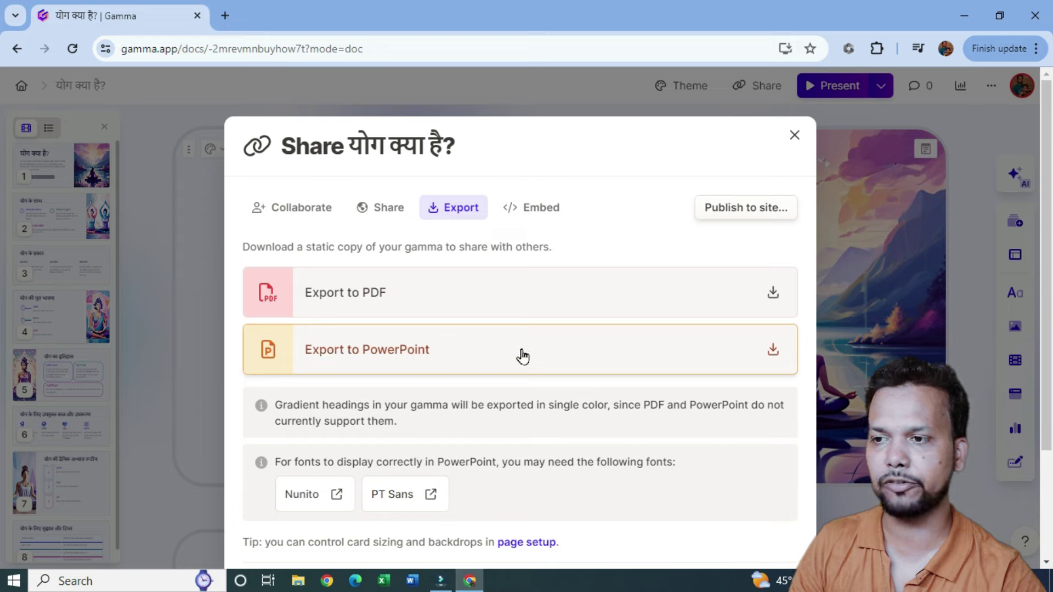
left_click(494, 360)
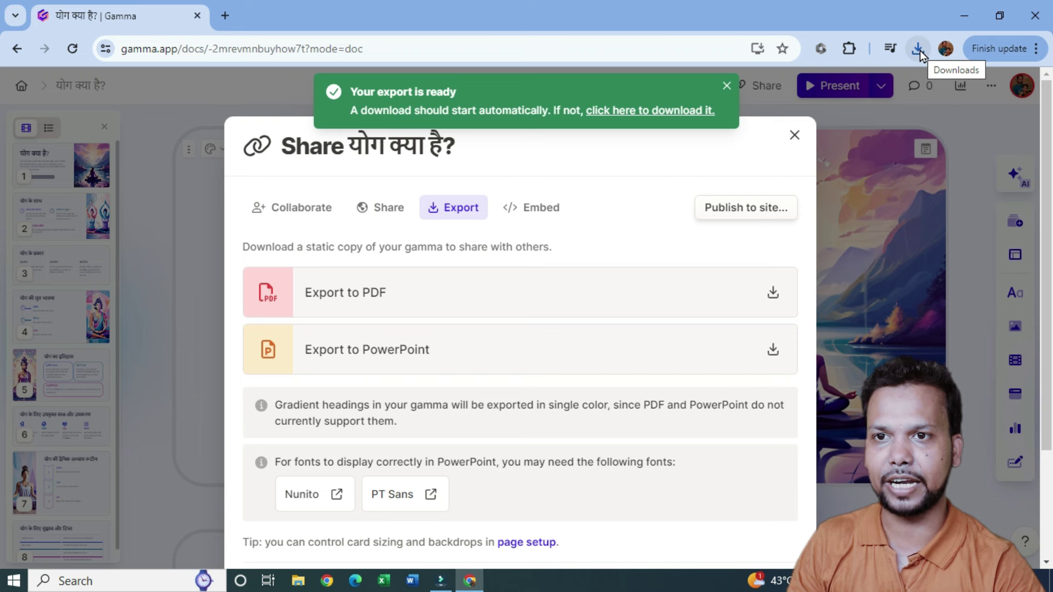
left_click(920, 51)
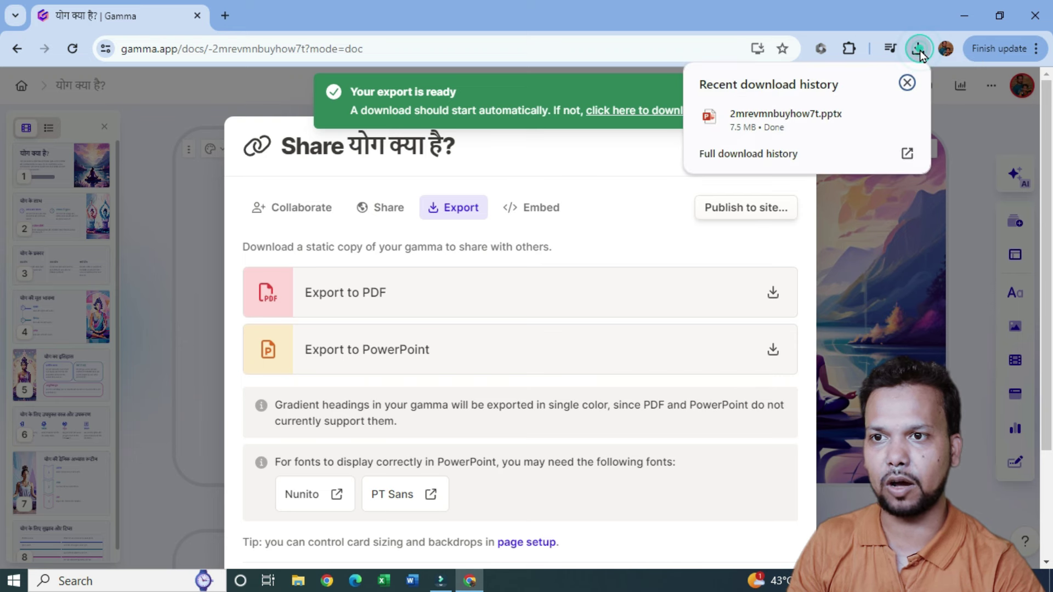
left_click(967, 134)
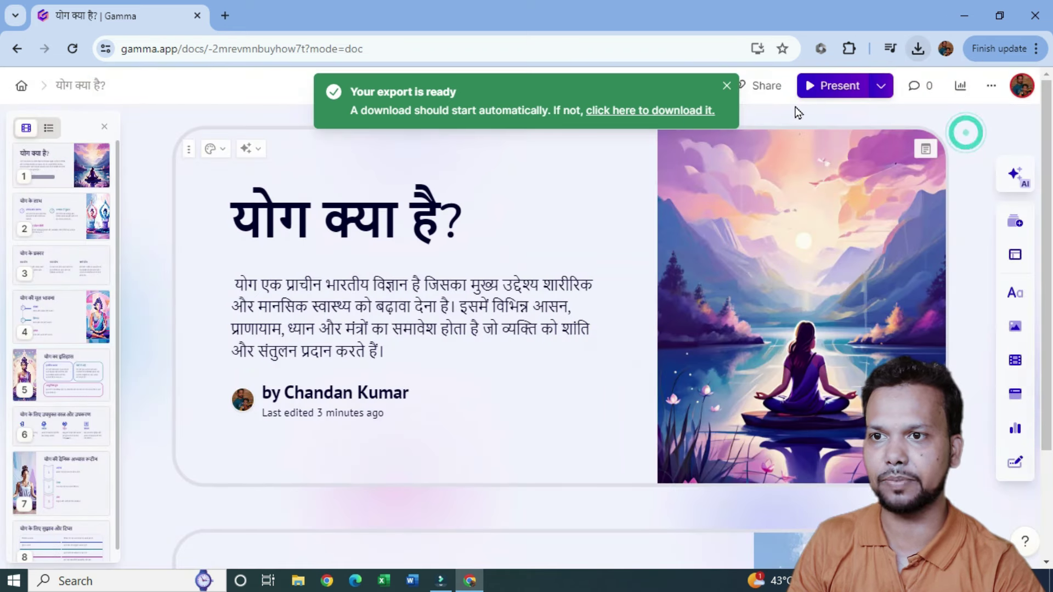
Present the deck, stepping from योग के लाभ through the योग की दैनिक अभ्यास रूटीन card.
left_click(726, 86)
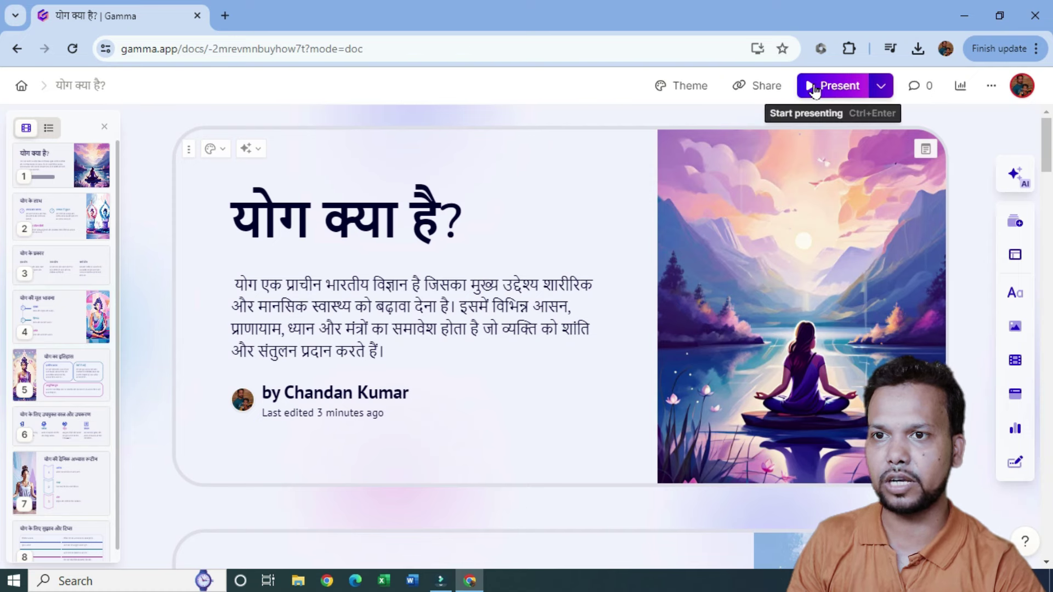
left_click(833, 92)
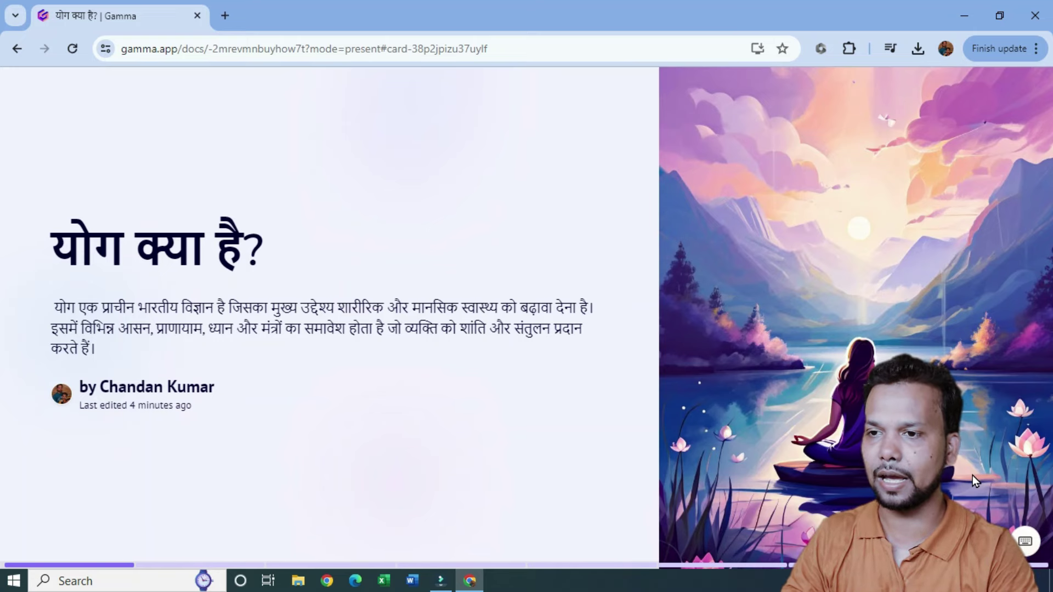
key("Right")
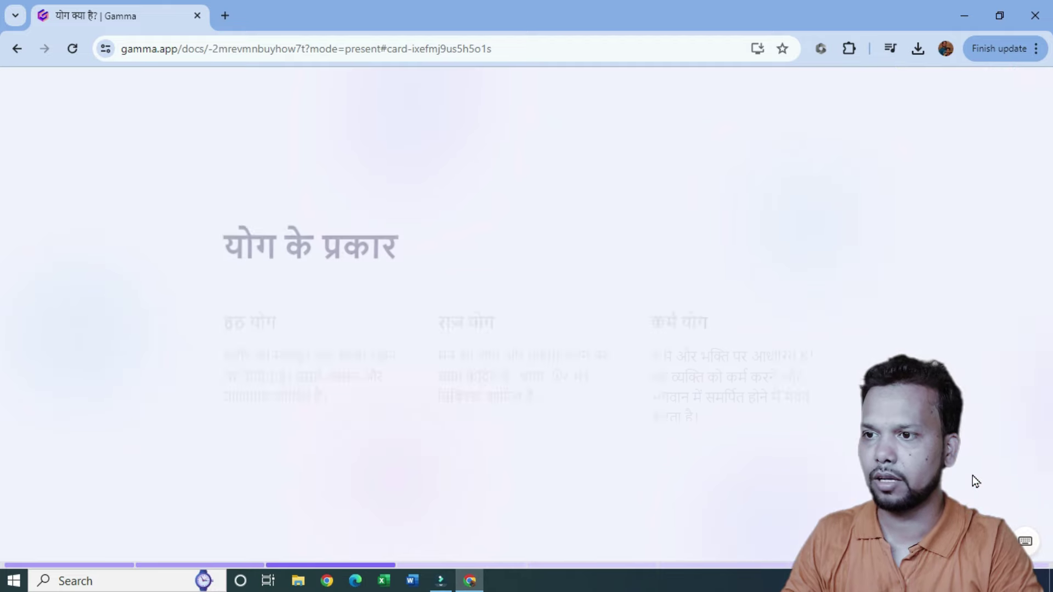
key("Right")
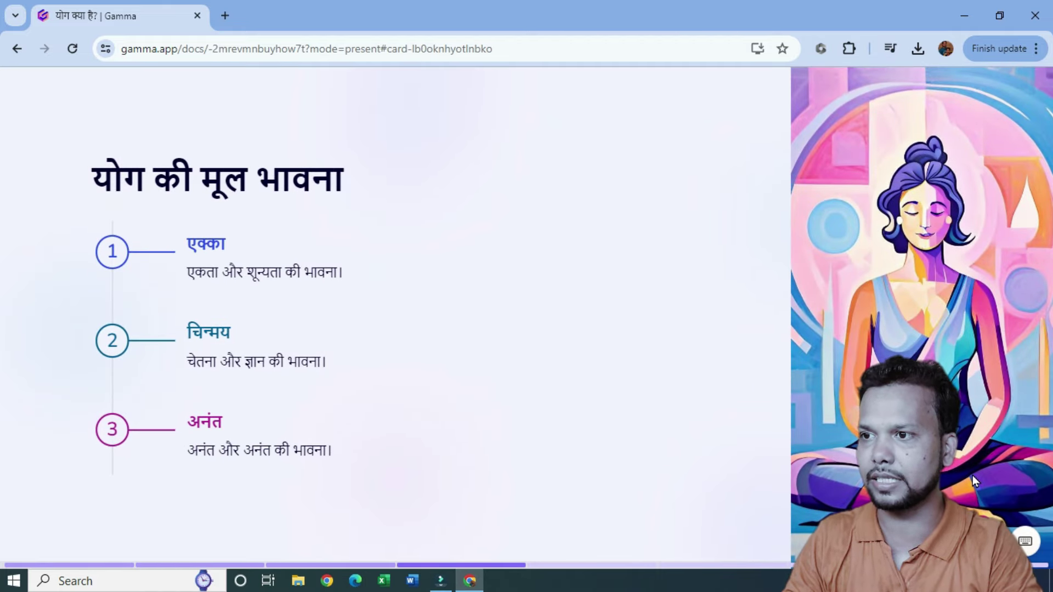
key("Right")
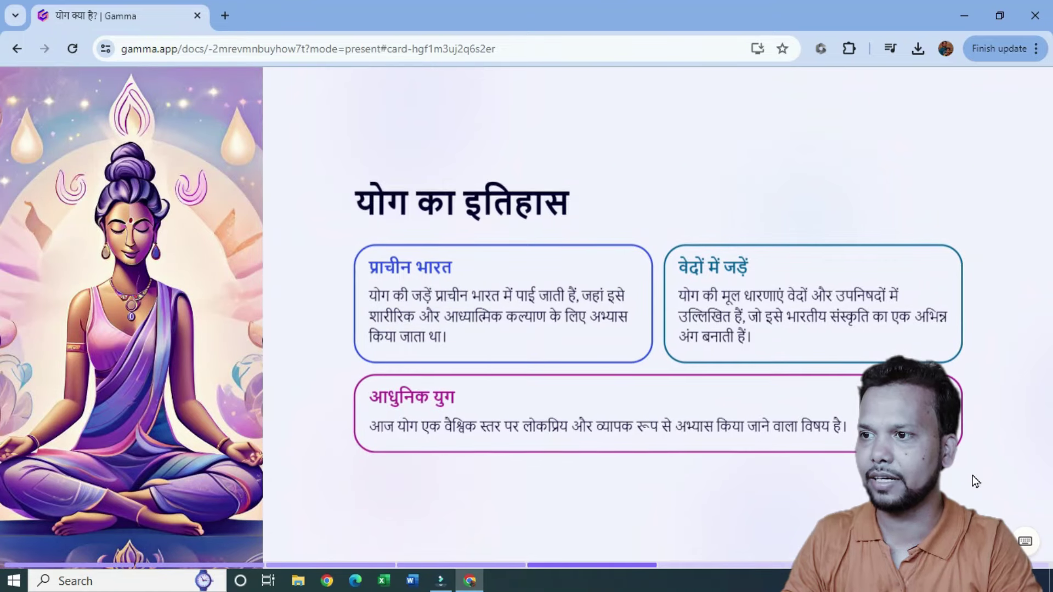
key("Right")
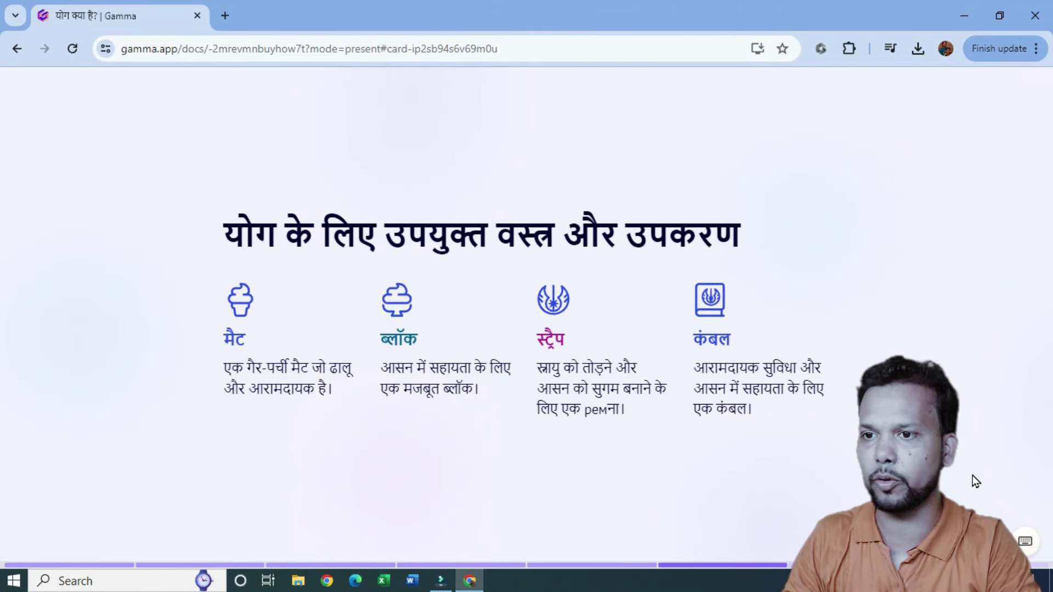
key("Right")
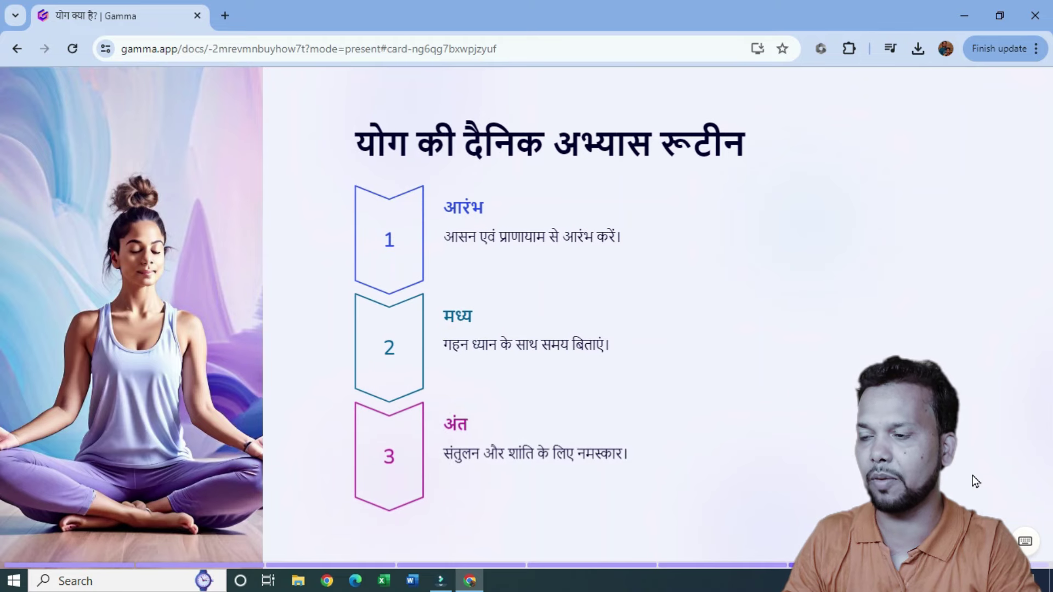
Advance past the last card and open the downloaded 2mrevmnbuyhow7t.pptx in PowerPoint.
key("Right")
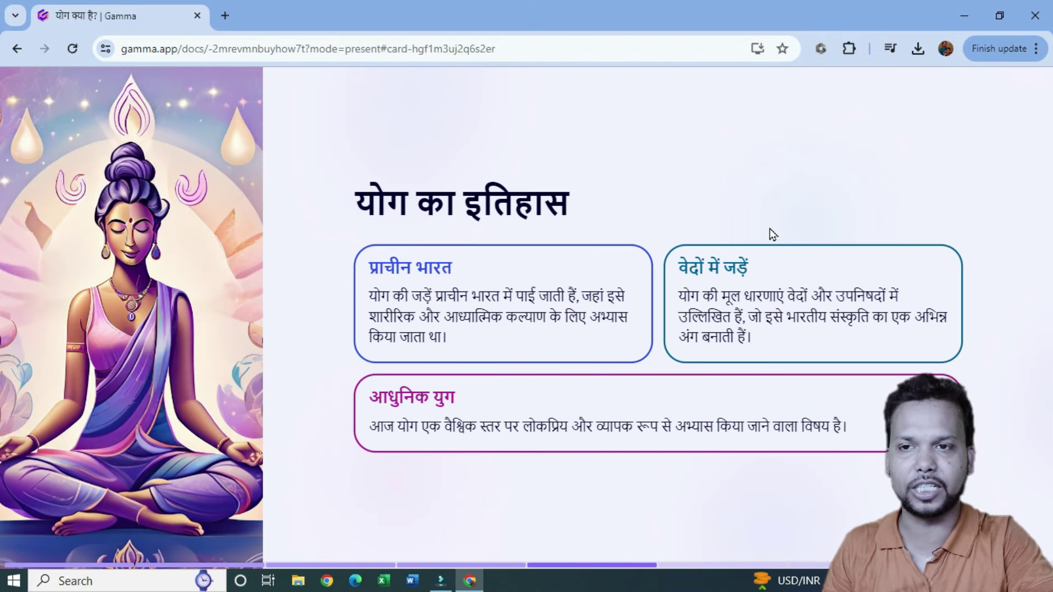
left_click(919, 49)
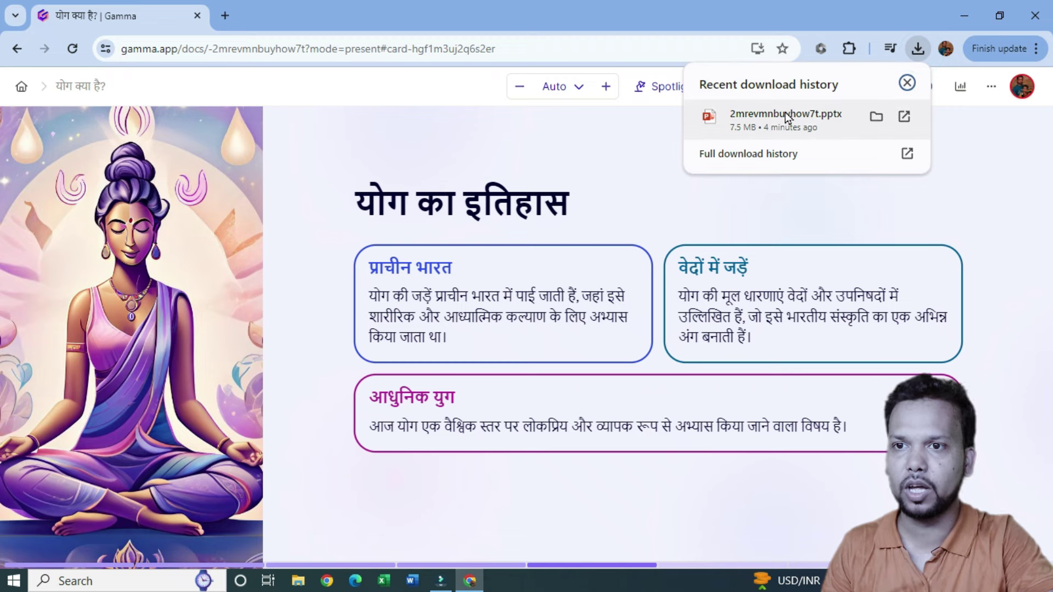
mouse_move(774, 119)
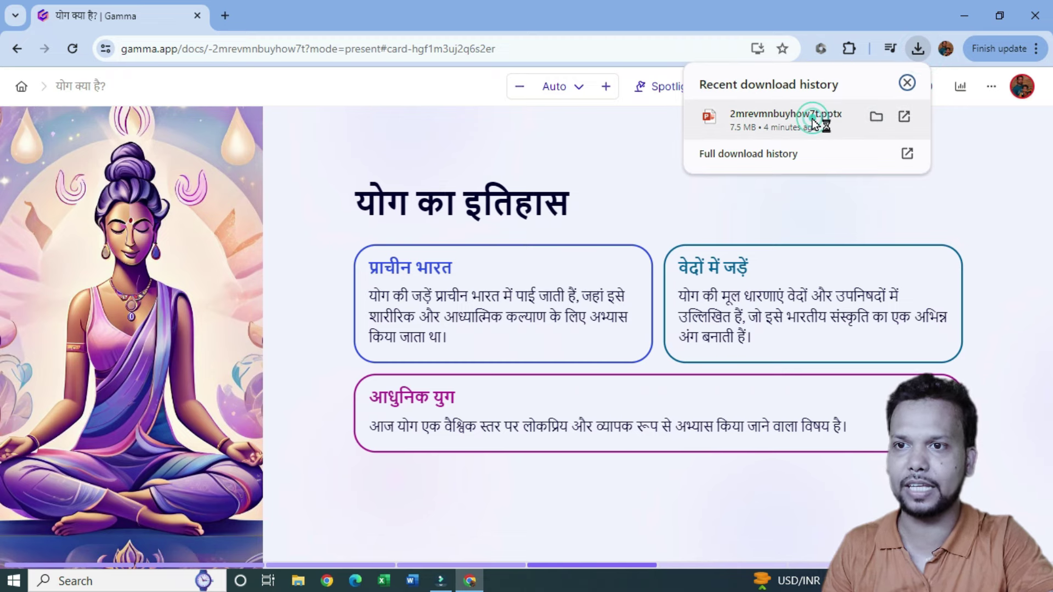
left_click(814, 123)
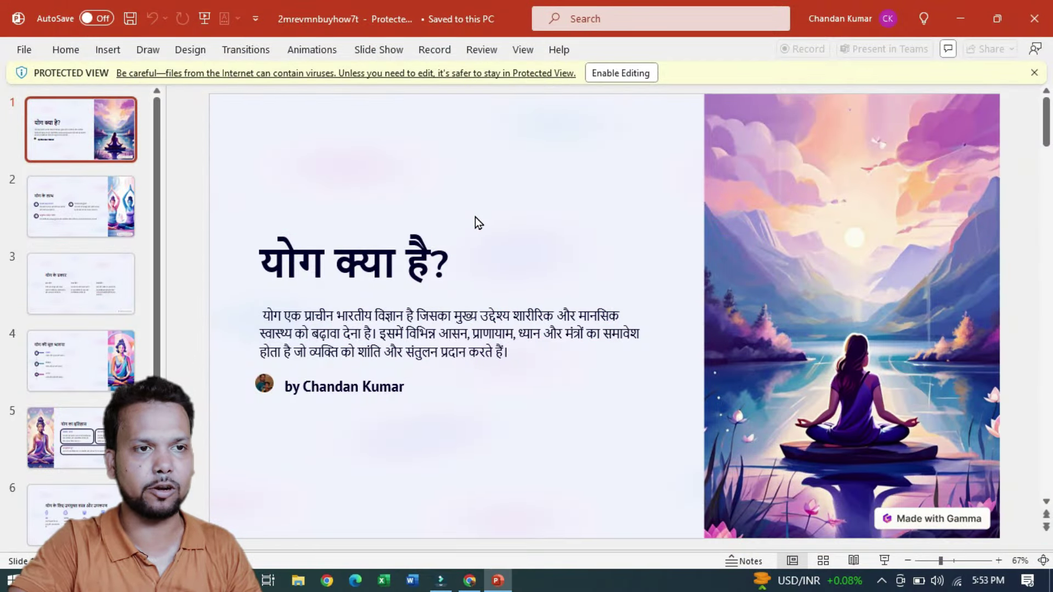
Enable editing on the exported deck and delete the Made with Gamma badge from slide 1.
left_click(625, 78)
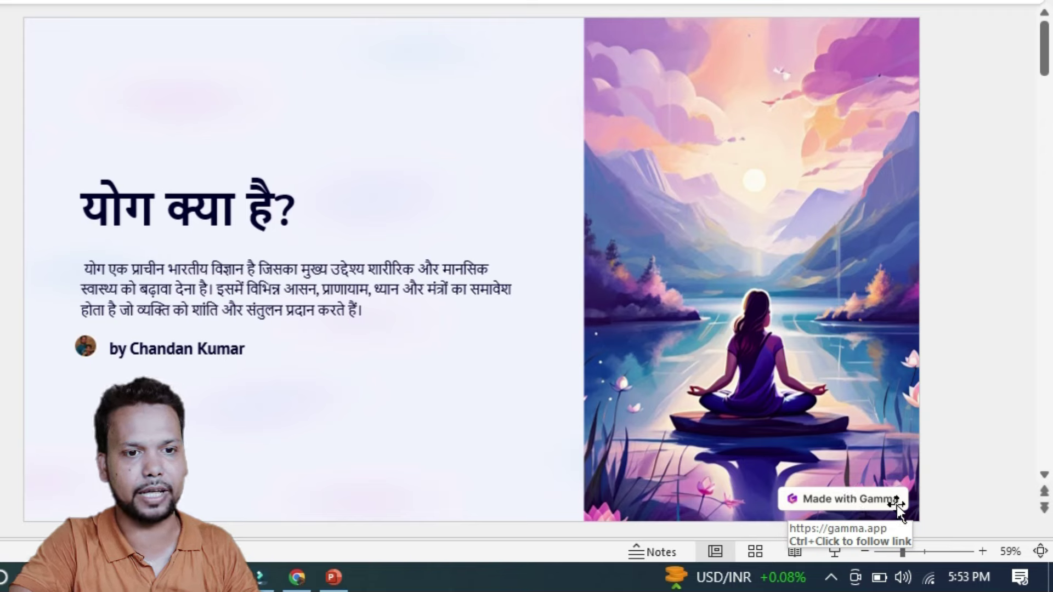
left_click(866, 506)
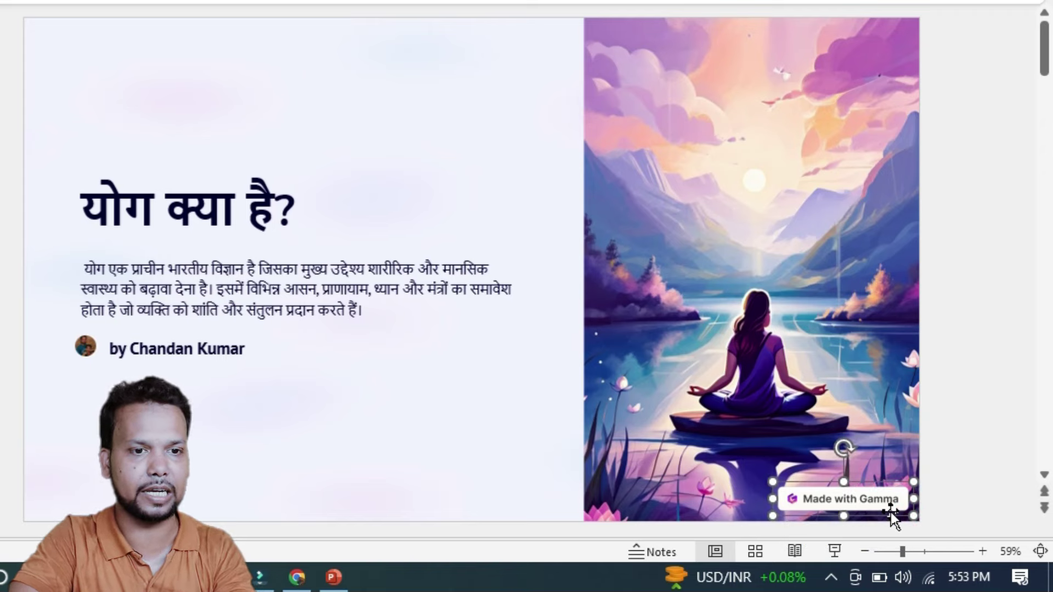
key("Delete")
Delete the Made with Gamma badge from slide 2 as well.
scroll(705, 488, "down", 1)
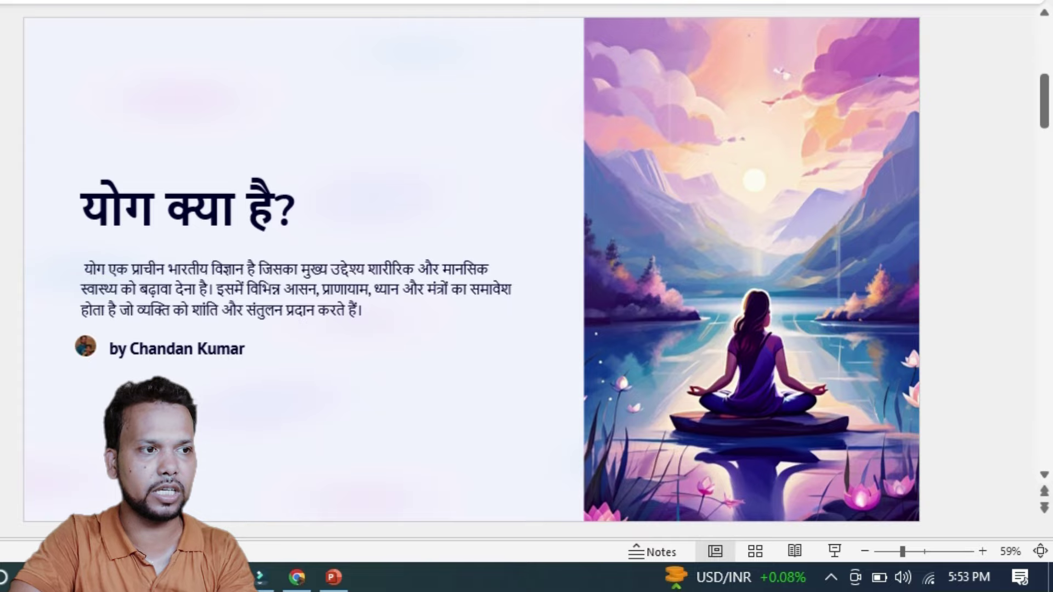
left_click(837, 501)
key("Delete")
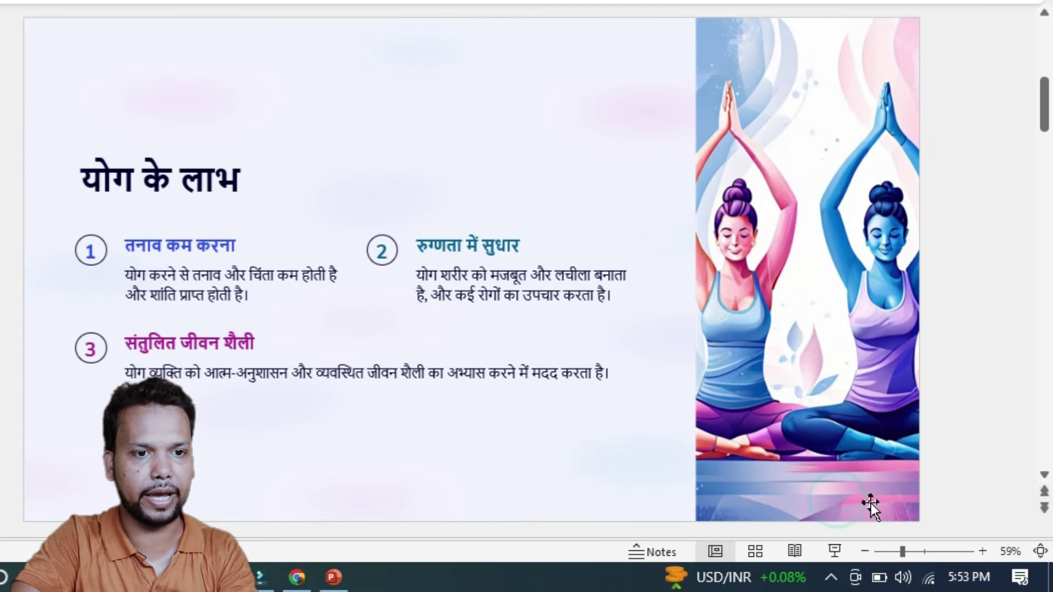